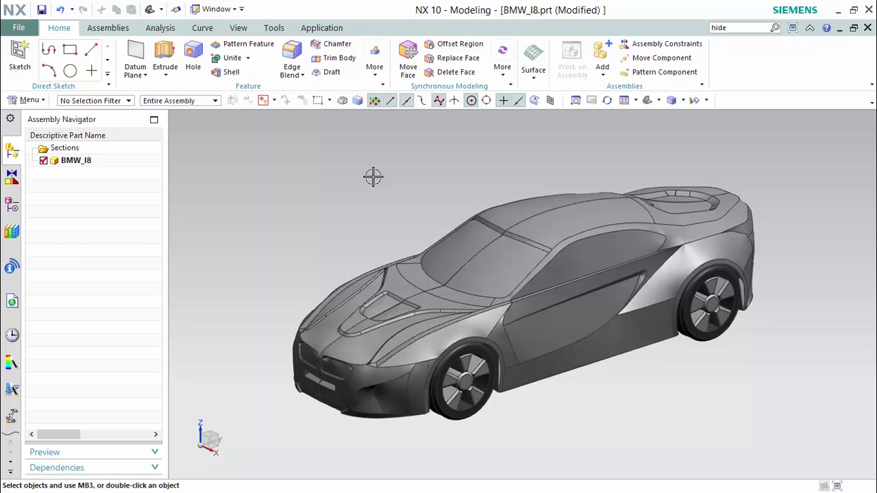
- Show the Part Navigator and expand the part's Model History
{"action": "left_click", "coordinate": [11, 205]}
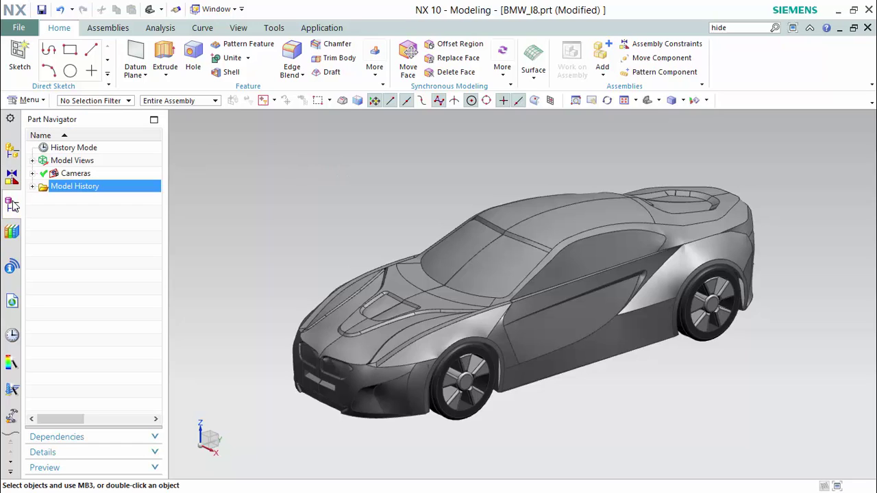
{"action": "left_click", "coordinate": [33, 186]}
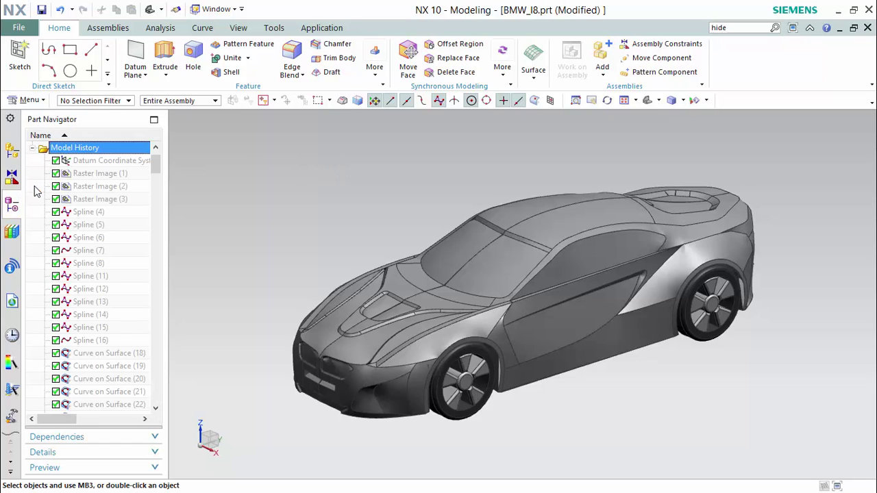
{"action": "left_click", "coordinate": [419, 291]}
{"action": "left_click", "coordinate": [400, 278]}
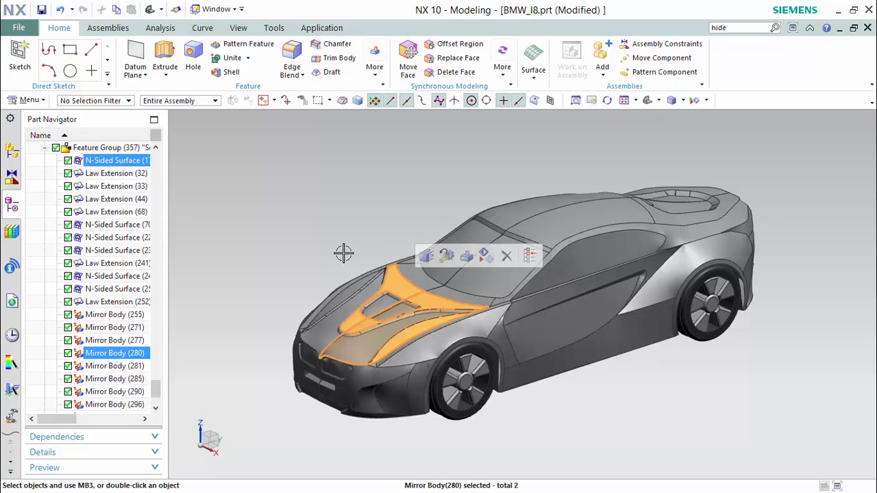
{"action": "right_click", "coordinate": [108, 164]}
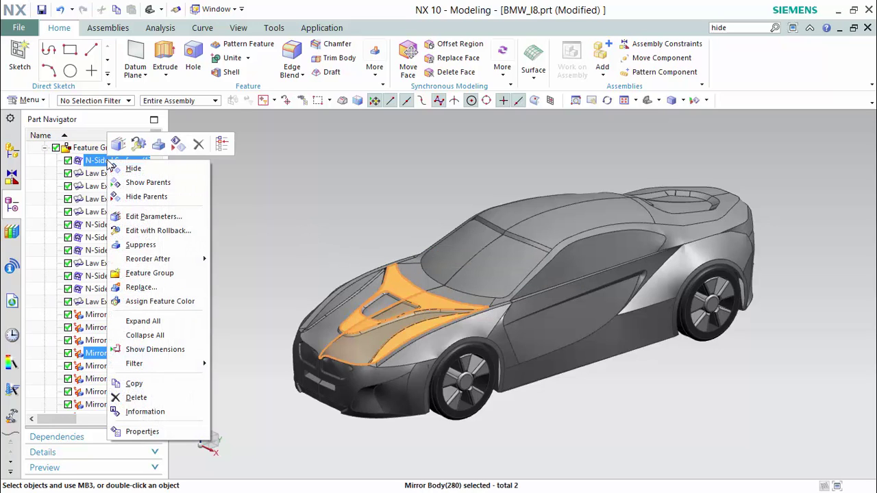
{"action": "left_click", "coordinate": [168, 275]}
{"action": "left_click", "coordinate": [438, 267]}
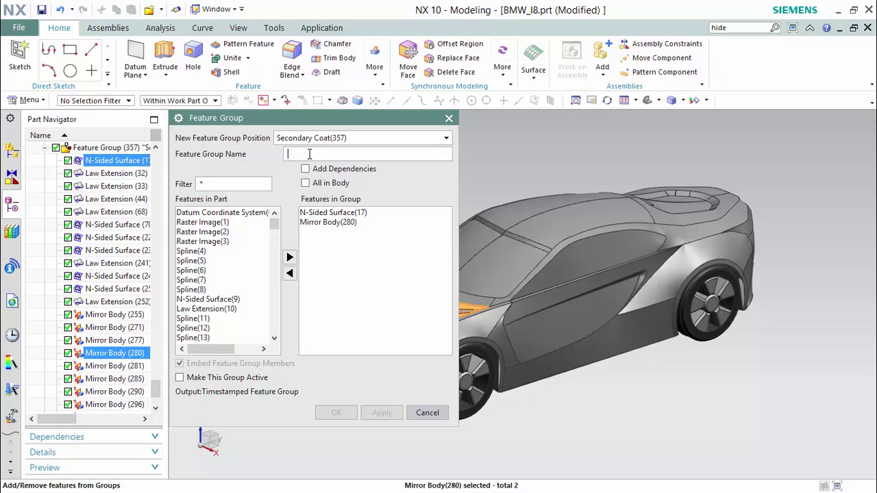
{"action": "key", "text": "Escape"}
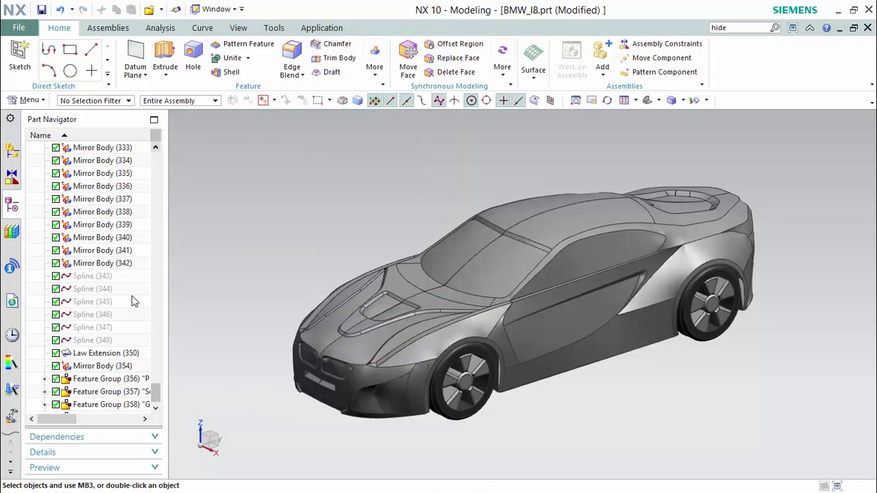
- Highlight the Primary Coat, Secondary Coat, Glass and Rear Lights feature groups one by one to examine which car surfaces each contains
{"action": "left_click_drag", "start_coordinate": [165, 380], "coordinate": [218, 379]}
{"action": "left_click", "coordinate": [180, 371]}
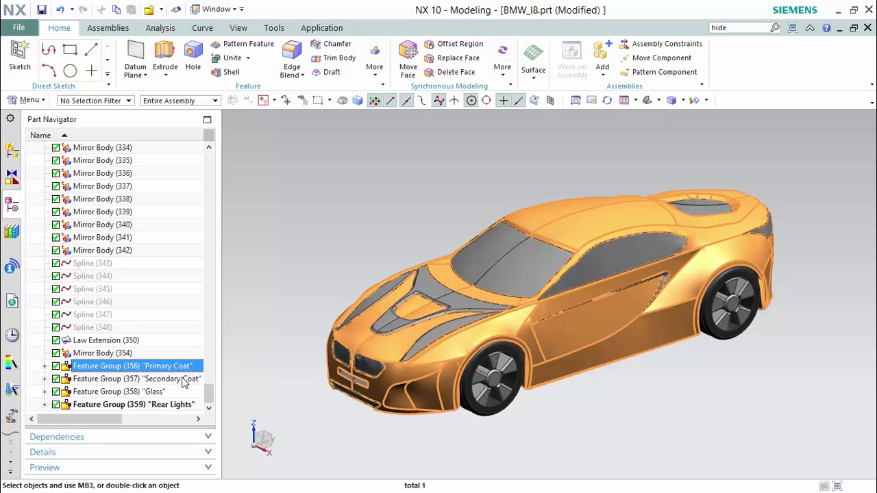
{"action": "left_click", "coordinate": [182, 381]}
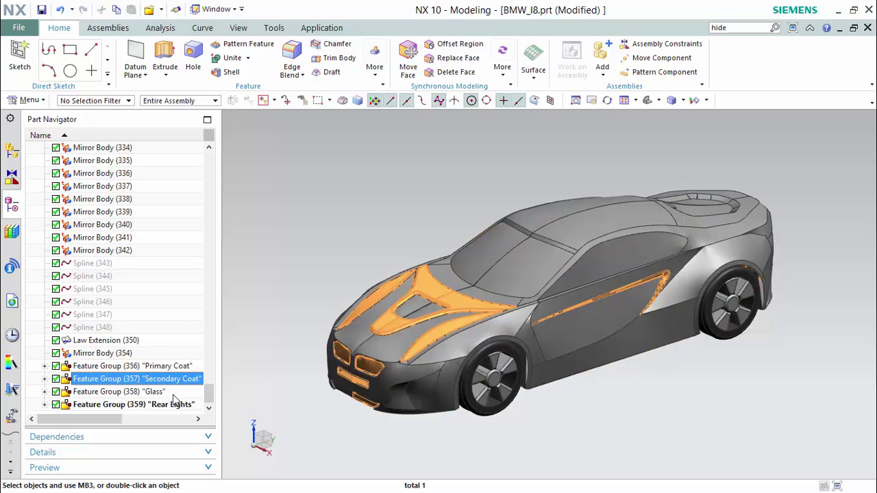
{"action": "left_click", "coordinate": [172, 394]}
{"action": "left_click", "coordinate": [181, 406]}
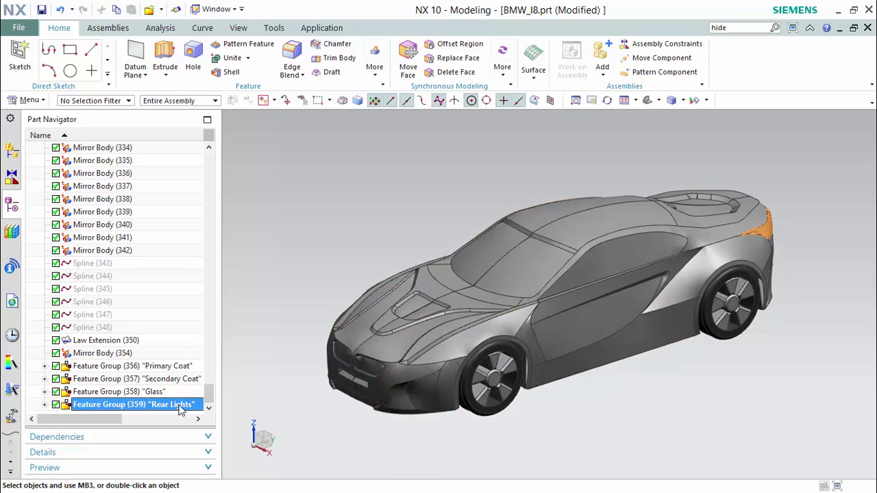
{"action": "middle_click_drag", "start_coordinate": [320, 285], "coordinate": [241, 304]}
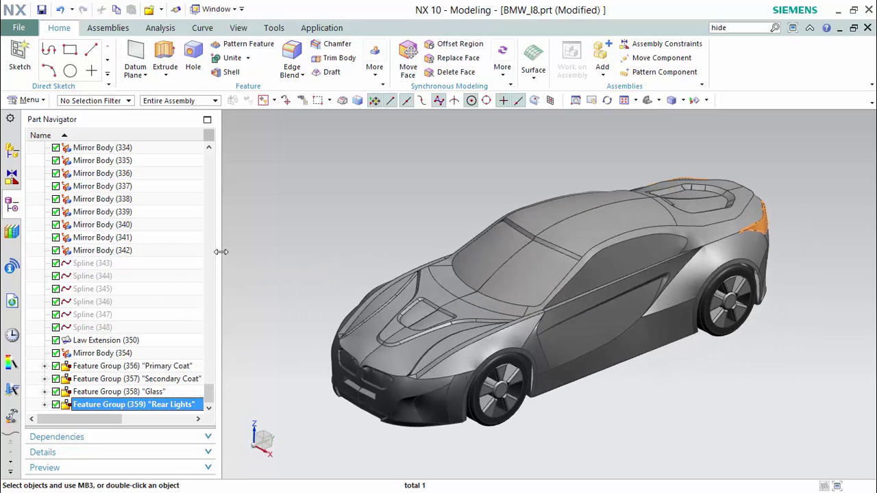
{"action": "left_click_drag", "start_coordinate": [221, 252], "coordinate": [157, 251]}
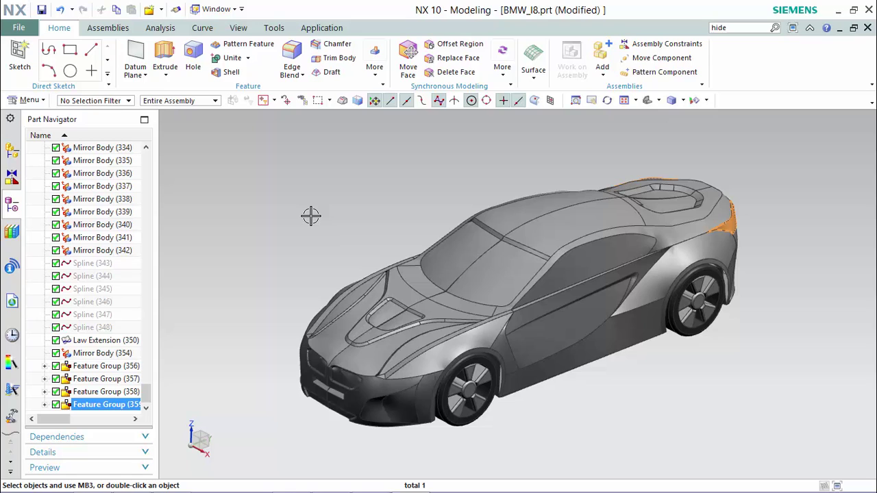
- Make the Render tools available in the ribbon and switch the display to Advanced Studio
{"action": "right_click", "coordinate": [366, 37]}
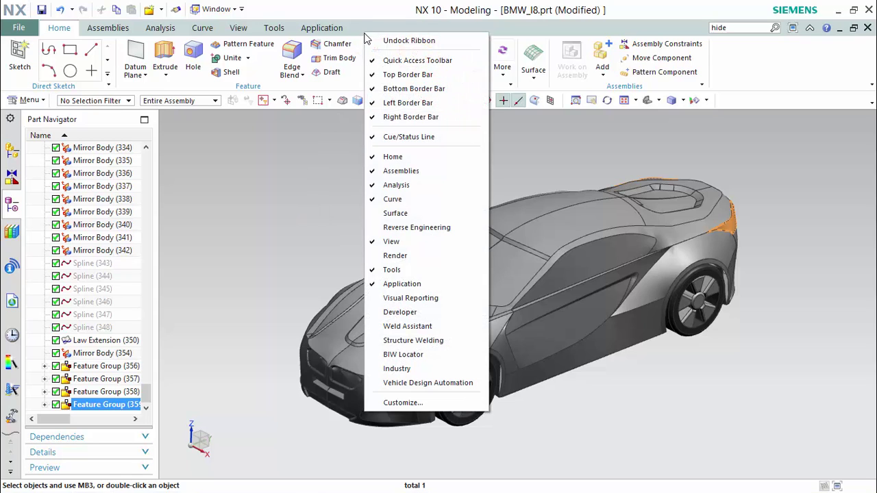
{"action": "left_click", "coordinate": [441, 259]}
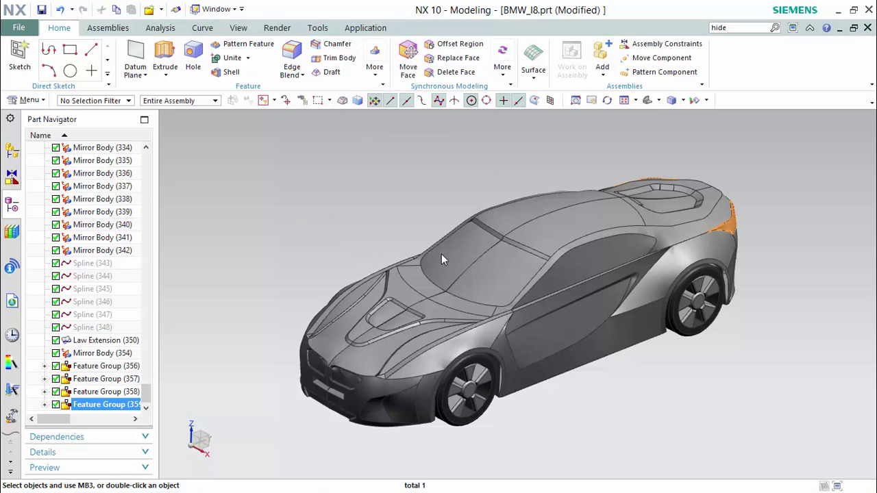
{"action": "left_click", "coordinate": [277, 28]}
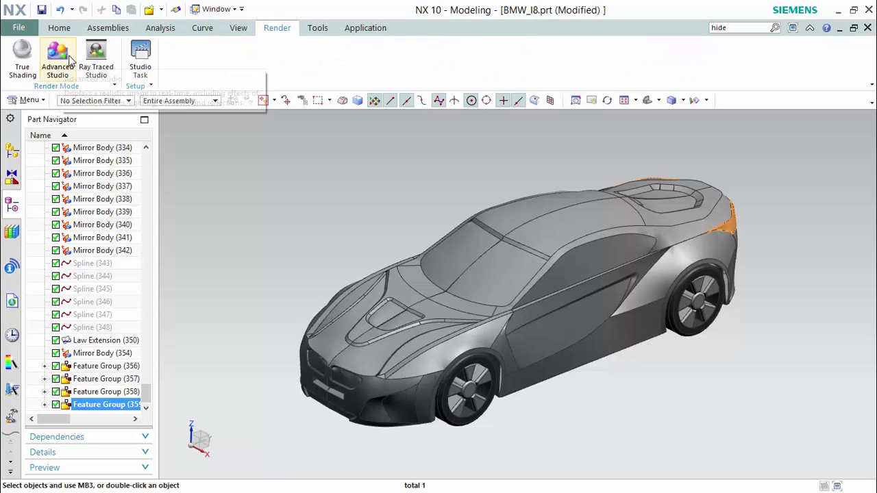
{"action": "left_click", "coordinate": [69, 59]}
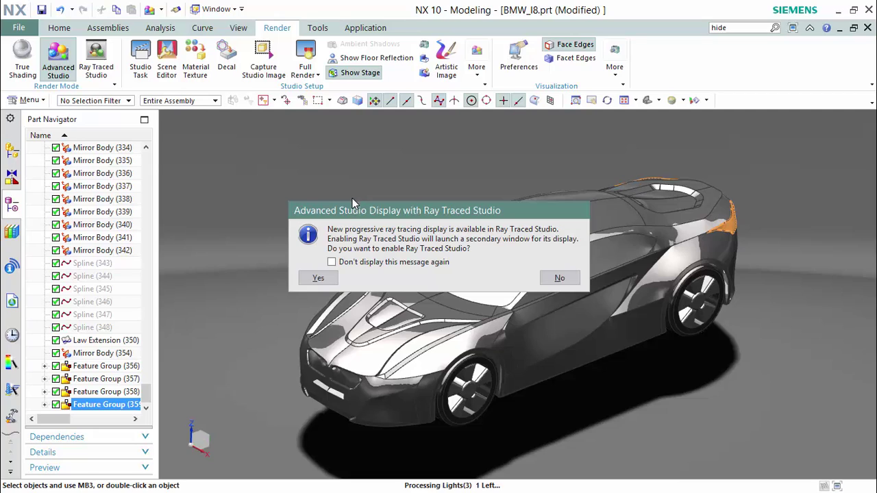
- Enable Ray Traced Studio, examine its quality and image output settings, and close it to return to Advanced Studio
{"action": "left_click", "coordinate": [328, 278]}
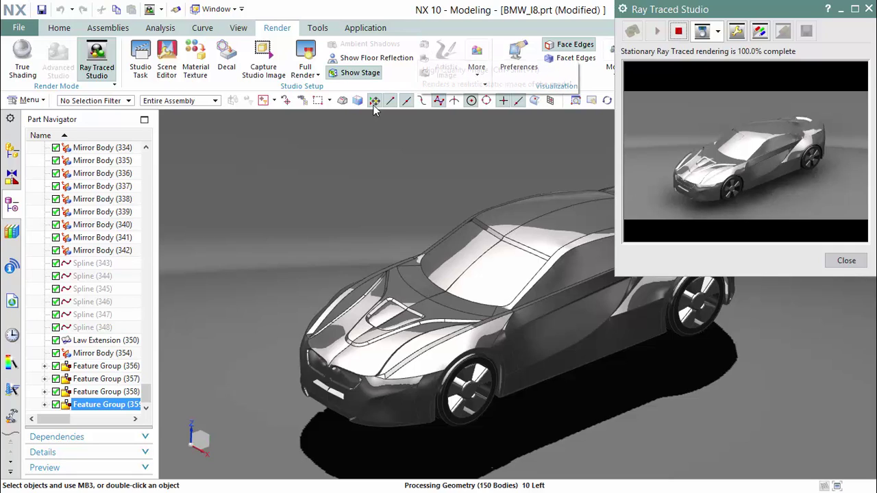
{"action": "left_click", "coordinate": [480, 266]}
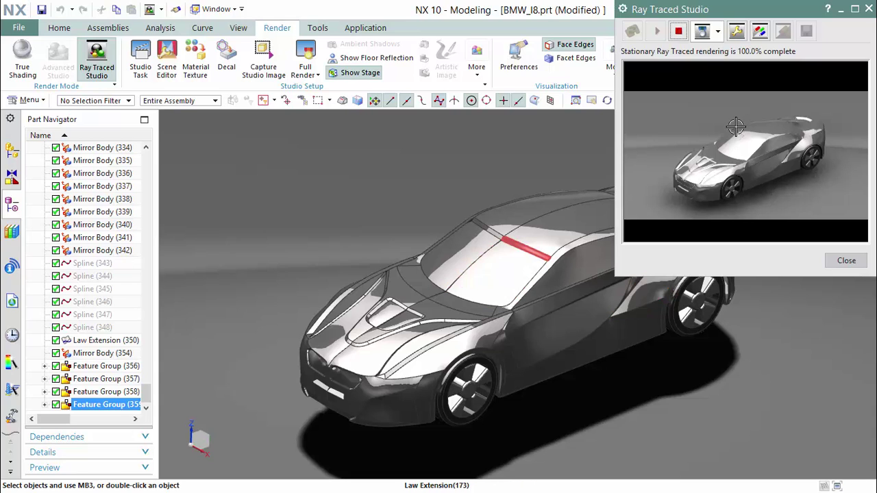
{"action": "left_click", "coordinate": [738, 32]}
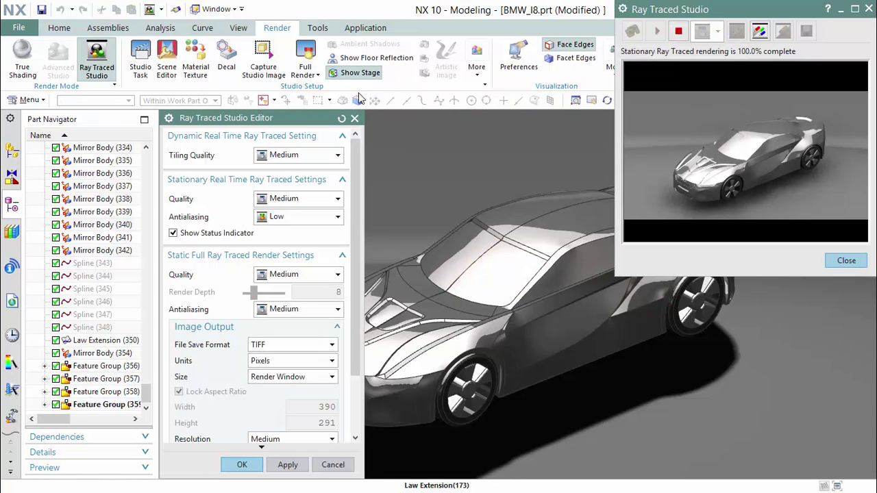
{"action": "left_click_drag", "start_coordinate": [308, 118], "coordinate": [461, 47]}
{"action": "mouse_move", "coordinate": [510, 131]}
{"action": "left_mouse_down"}
{"action": "mouse_move", "coordinate": [510, 188]}
{"action": "mouse_move", "coordinate": [511, 139]}
{"action": "left_mouse_up"}
{"action": "left_click", "coordinate": [760, 32]}
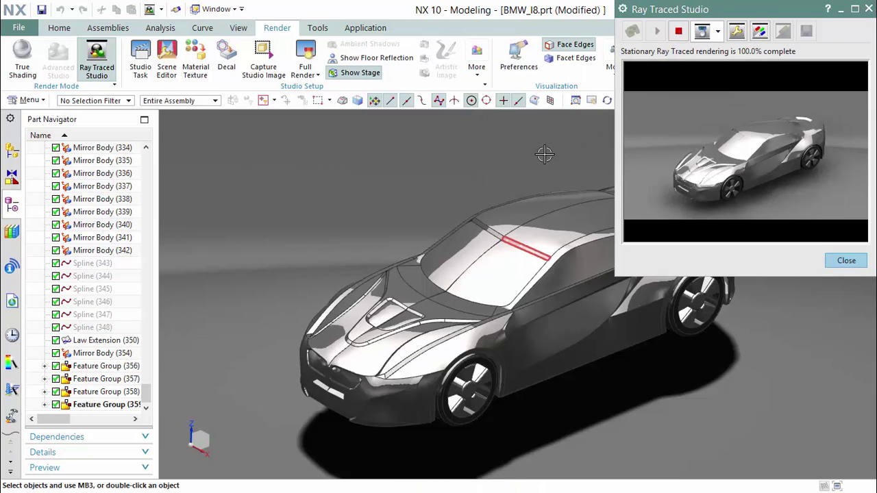
{"action": "middle_click_drag", "start_coordinate": [456, 180], "coordinate": [598, 195]}
{"action": "left_click", "coordinate": [846, 260]}
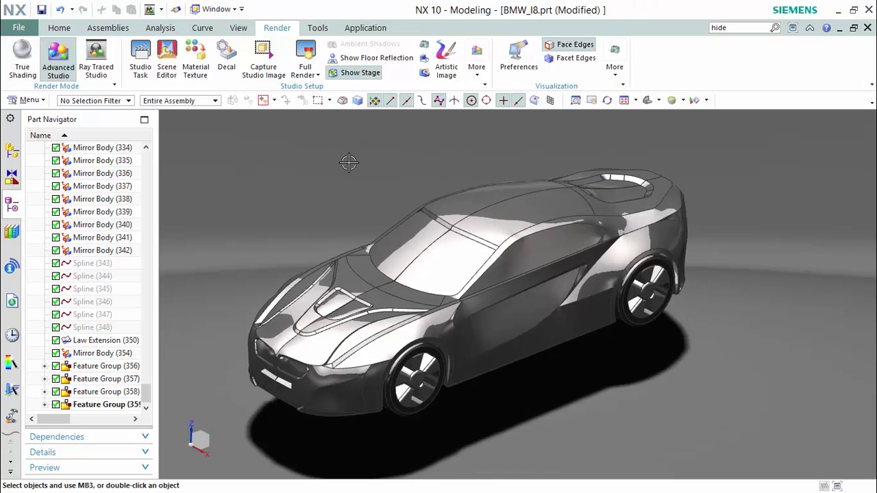
{"action": "middle_click_drag", "start_coordinate": [348, 161], "coordinate": [407, 167], "text": "shift"}
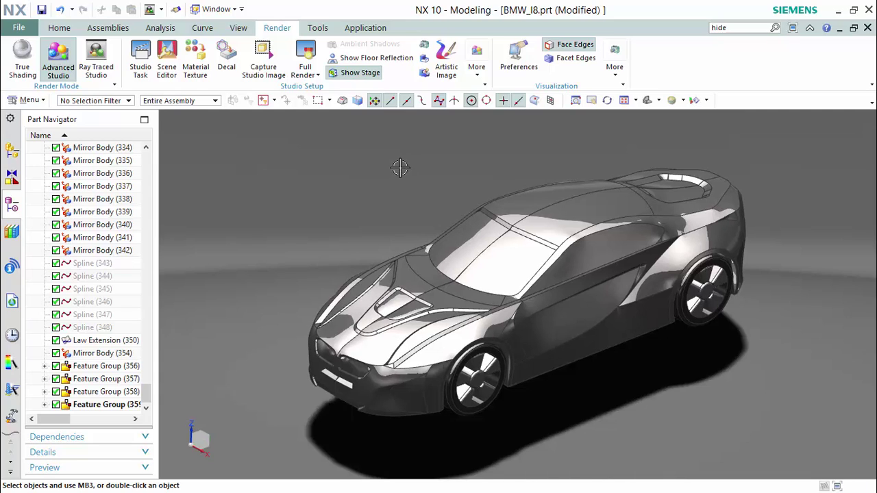
- Undock the Part Navigator and widen it to reveal the feature group names at the end of the history
{"action": "right_click", "coordinate": [9, 200]}
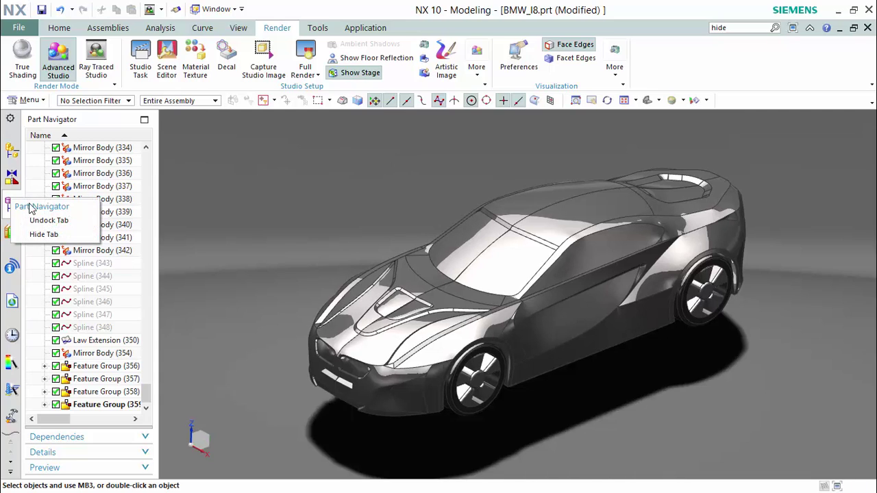
{"action": "left_click", "coordinate": [55, 220]}
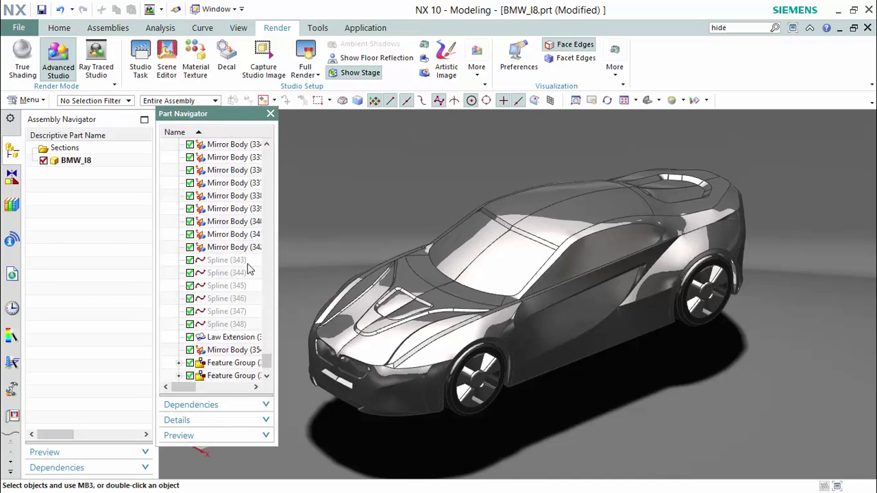
{"action": "left_click_drag", "start_coordinate": [277, 353], "coordinate": [296, 356]}
{"action": "scroll", "coordinate": [288, 367], "scroll_direction": "down", "scroll_amount": 1}
{"action": "left_click_drag", "start_coordinate": [195, 387], "coordinate": [216, 389]}
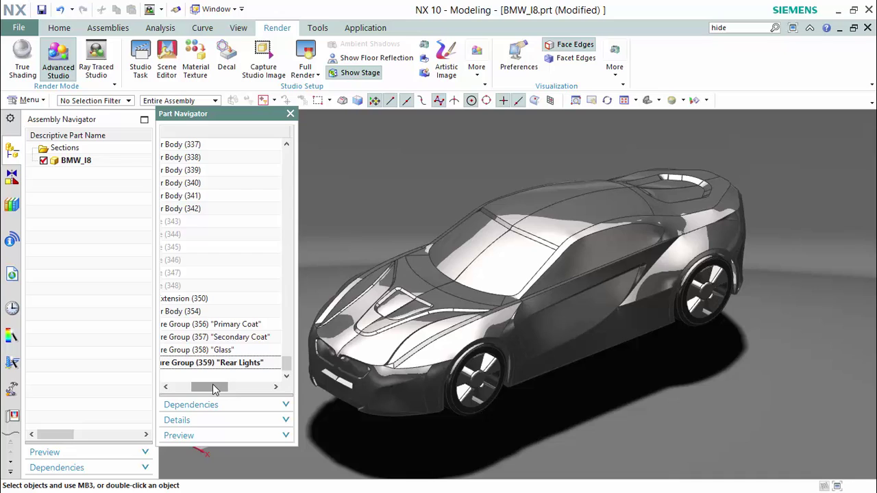
- Apply the Automotive system material Car Paint Red to the Primary Coat feature group
{"action": "scroll", "coordinate": [11, 229], "scroll_direction": "down", "scroll_amount": 2}
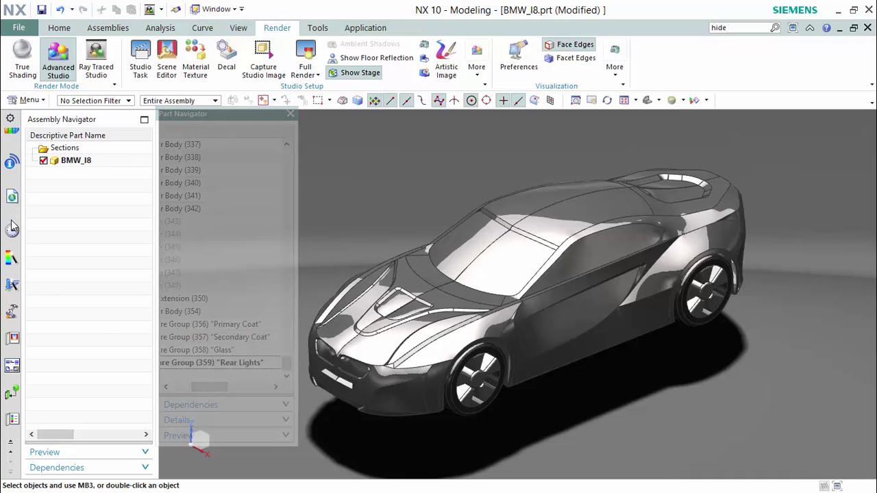
{"action": "left_click", "coordinate": [12, 420]}
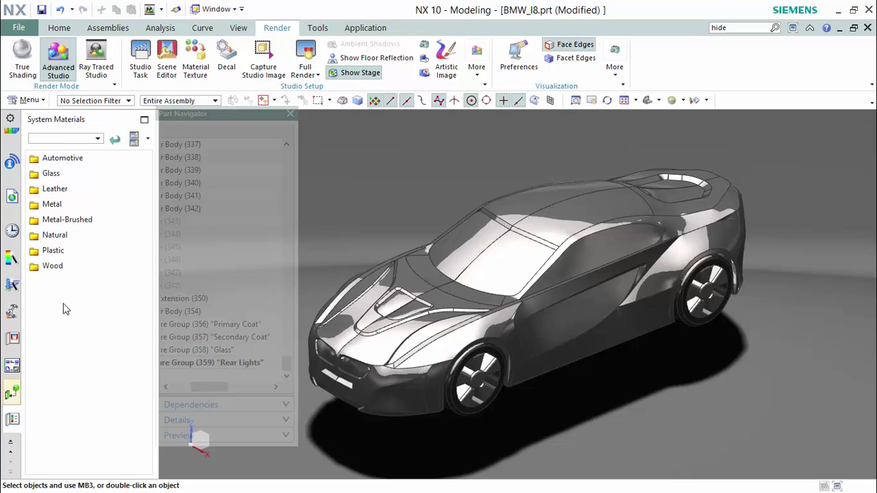
{"action": "left_click", "coordinate": [248, 326]}
{"action": "double_click", "coordinate": [62, 158]}
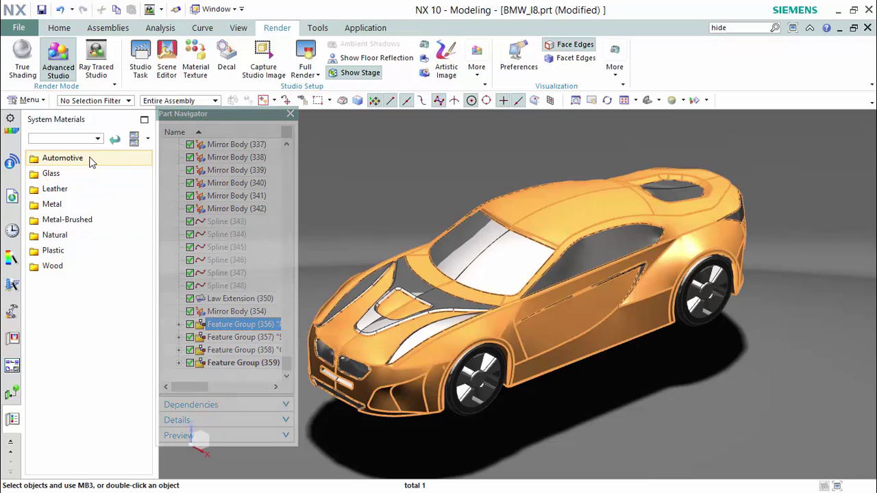
{"action": "scroll", "coordinate": [121, 219], "scroll_direction": "down", "scroll_amount": 2}
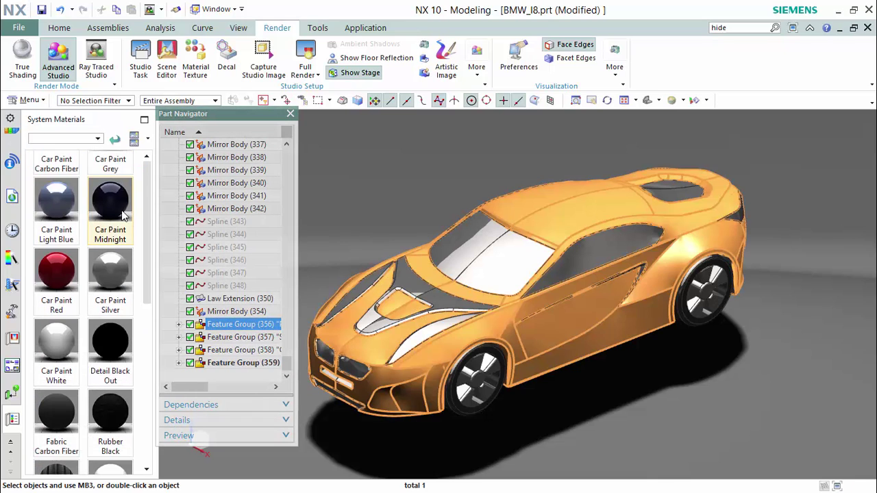
{"action": "scroll", "coordinate": [113, 219], "scroll_direction": "up", "scroll_amount": 2}
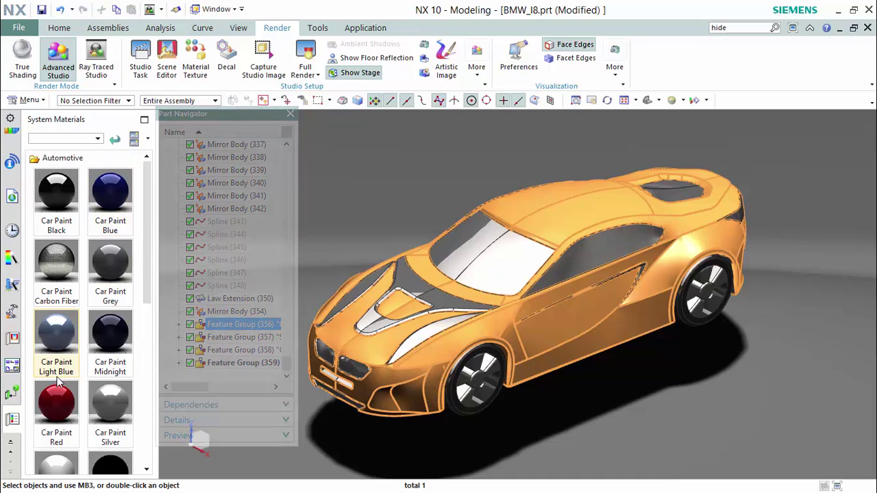
{"action": "right_click", "coordinate": [58, 405]}
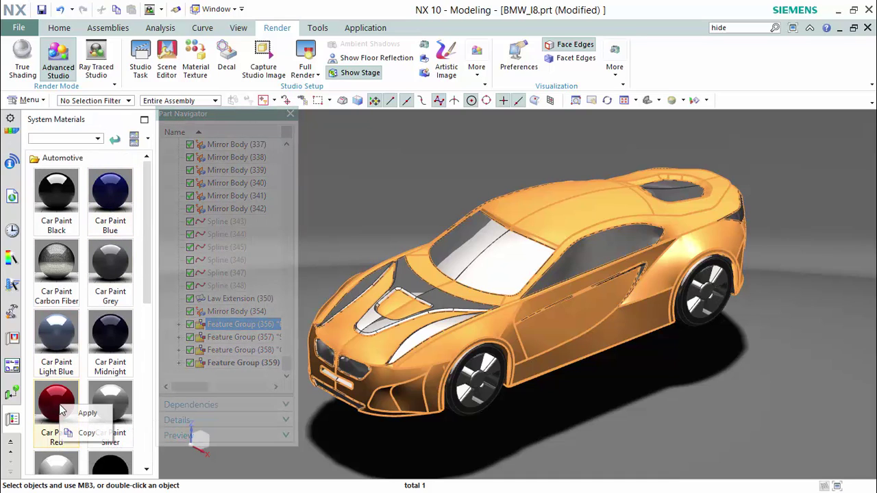
{"action": "left_click", "coordinate": [88, 414]}
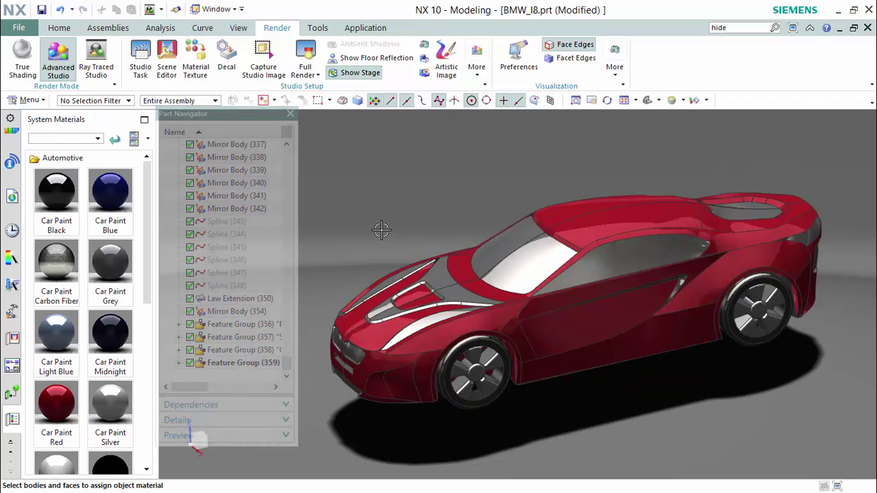
- Apply the Car Paint Black material to the Secondary Coat feature group
{"action": "left_click", "coordinate": [264, 351]}
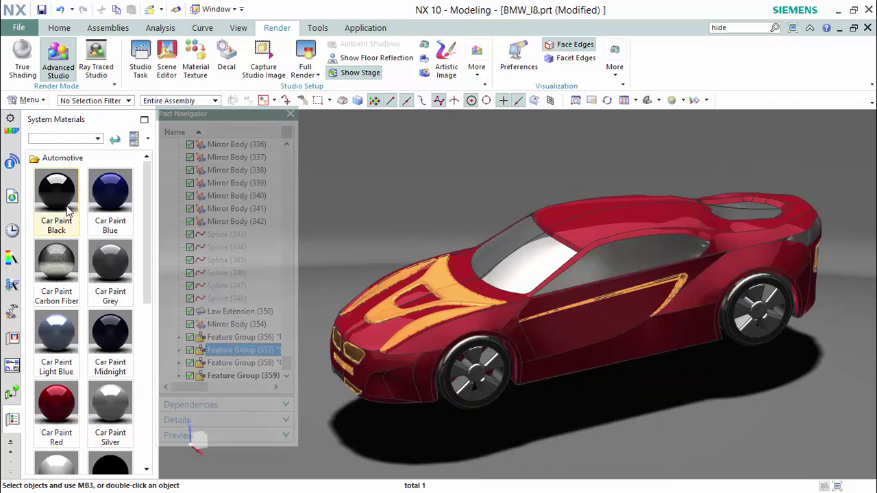
{"action": "right_click", "coordinate": [68, 203]}
{"action": "left_click", "coordinate": [90, 212]}
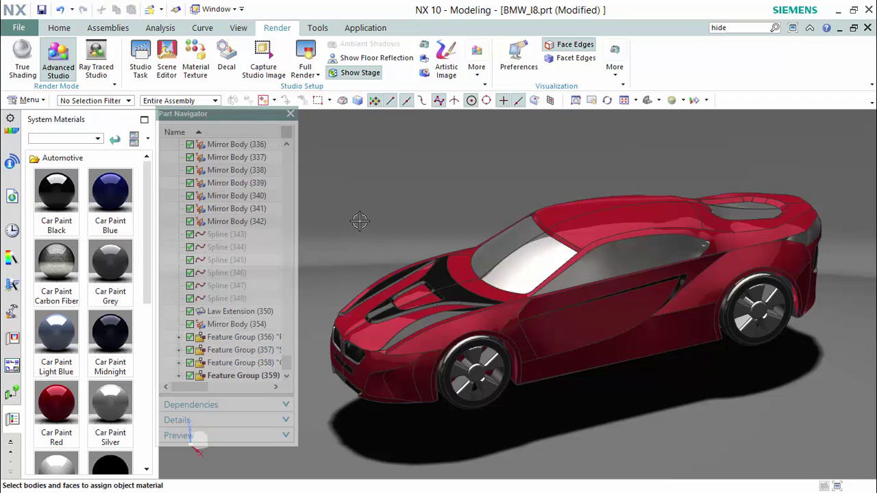
- Apply the Smoked Glass system material to the Glass feature group
{"action": "left_click", "coordinate": [265, 363]}
{"action": "left_click", "coordinate": [92, 158]}
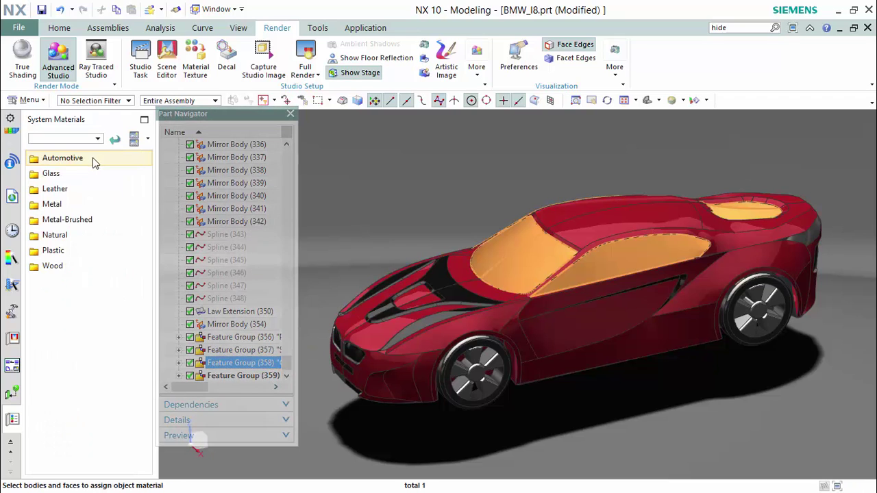
{"action": "left_click", "coordinate": [113, 177]}
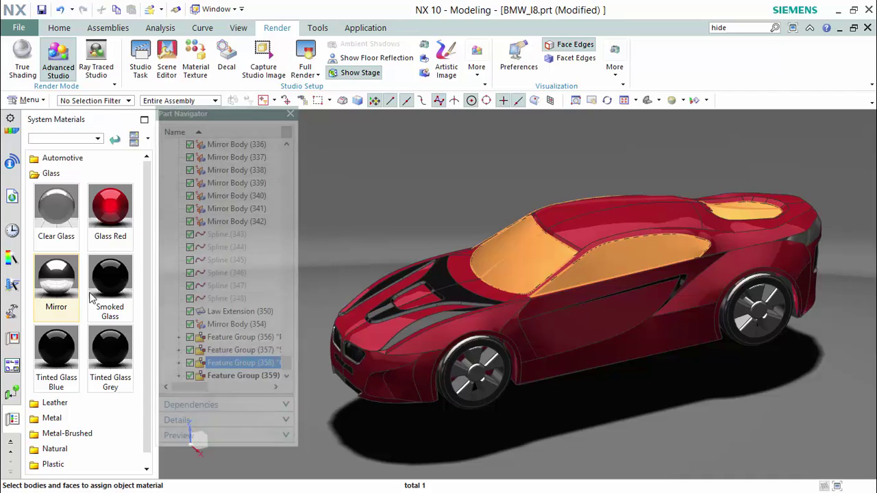
{"action": "right_click", "coordinate": [113, 293]}
{"action": "left_click", "coordinate": [131, 298]}
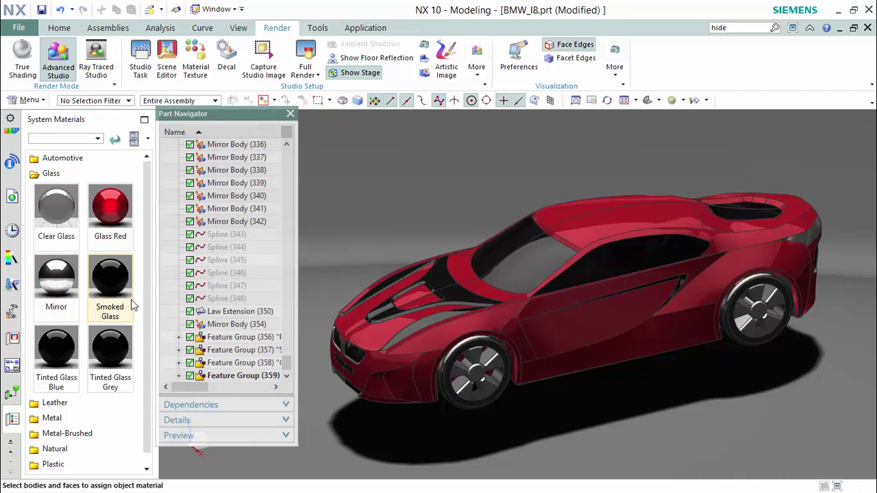
- Apply the Translucent Plastic Red system material to the Rear Lights feature group
{"action": "left_click", "coordinate": [267, 377]}
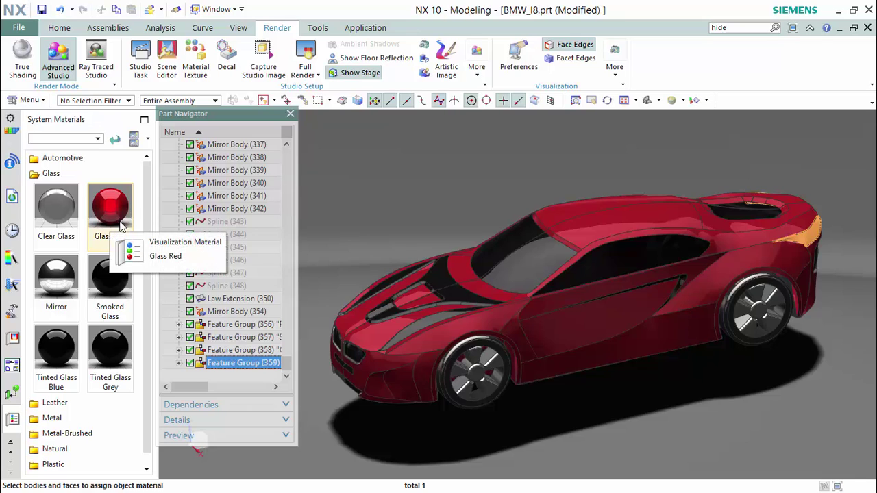
{"action": "left_click", "coordinate": [84, 175]}
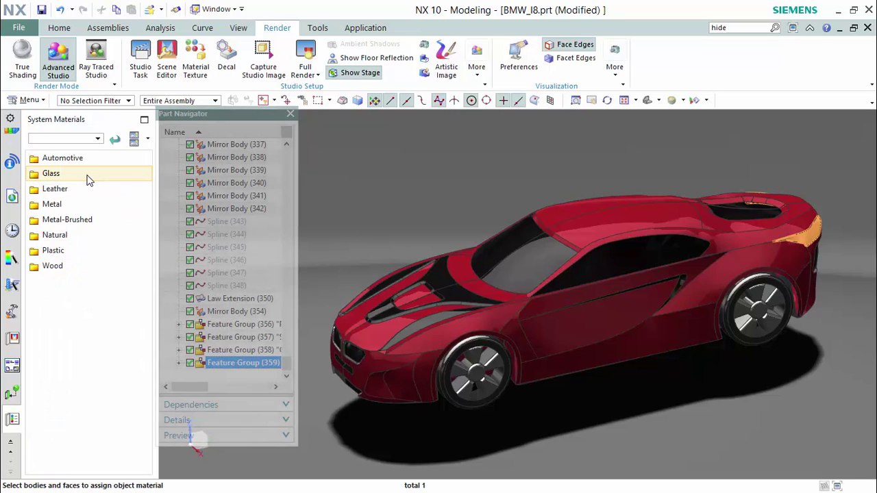
{"action": "left_click", "coordinate": [80, 255]}
{"action": "scroll", "coordinate": [92, 250], "scroll_direction": "down", "scroll_amount": 8}
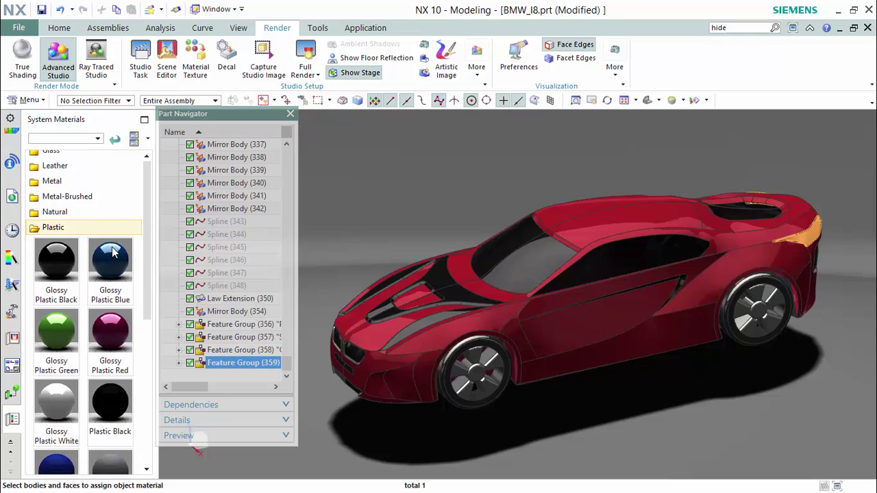
{"action": "scroll", "coordinate": [112, 247], "scroll_direction": "down", "scroll_amount": 5}
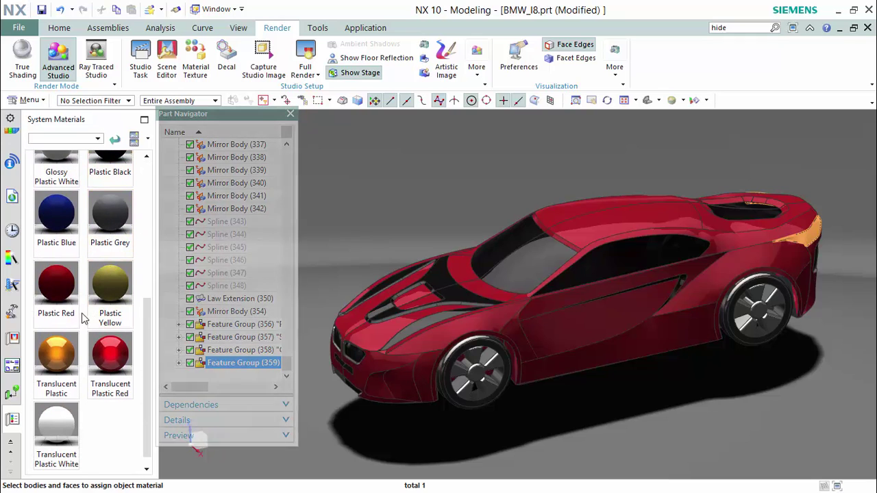
{"action": "left_click_drag", "start_coordinate": [59, 287], "coordinate": [65, 297]}
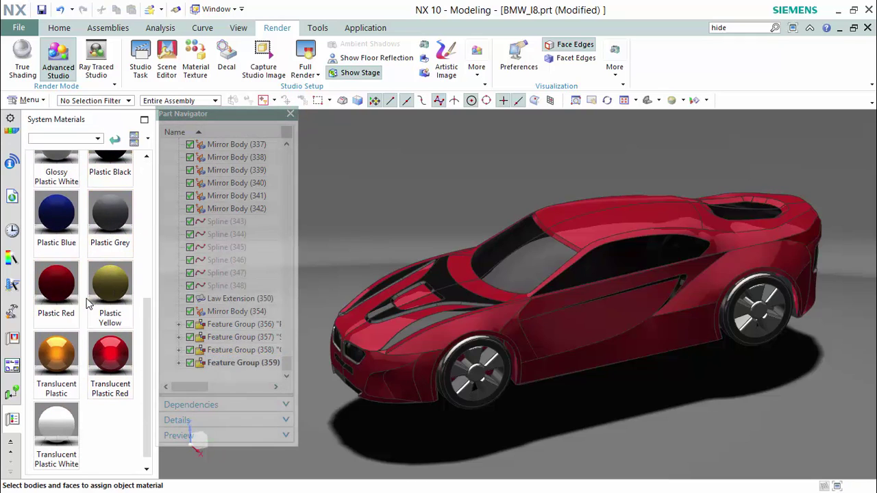
{"action": "left_click_drag", "start_coordinate": [109, 349], "coordinate": [439, 192]}
{"action": "mouse_move", "coordinate": [417, 198]}
{"action": "middle_mouse_down"}
{"action": "mouse_move", "coordinate": [398, 184]}
{"action": "mouse_move", "coordinate": [380, 190]}
{"action": "mouse_move", "coordinate": [388, 179]}
{"action": "mouse_move", "coordinate": [400, 193]}
{"action": "middle_mouse_up"}
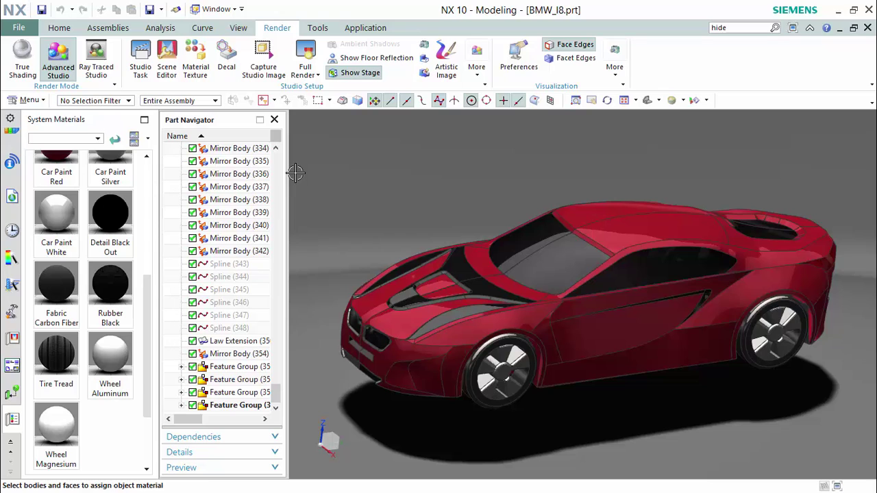
- Apply the Car Paint Carbon Fiber material to the Primary Coat feature group
{"action": "left_click_drag", "start_coordinate": [192, 418], "coordinate": [219, 419]}
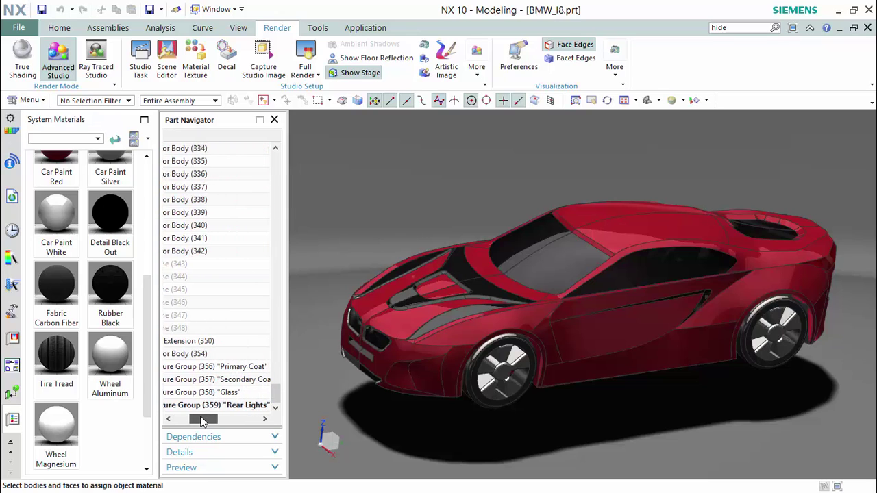
{"action": "left_click", "coordinate": [206, 370]}
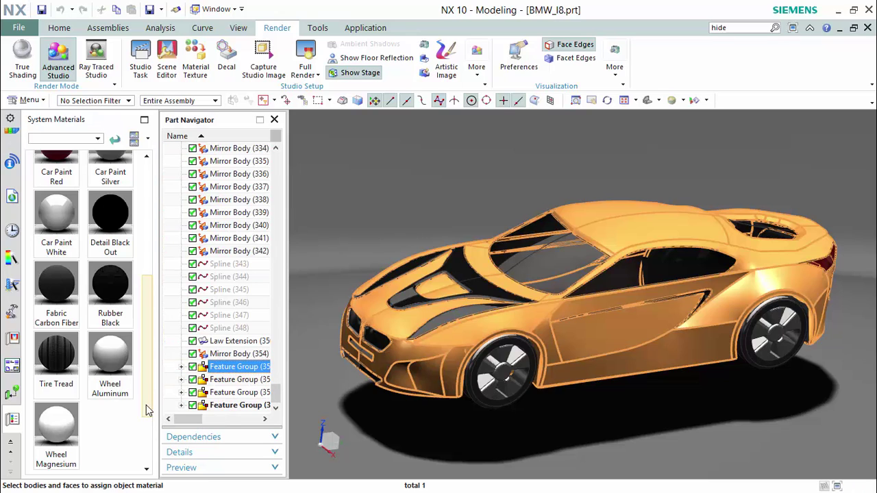
{"action": "scroll", "coordinate": [137, 361], "scroll_direction": "up", "scroll_amount": 3}
{"action": "scroll", "coordinate": [137, 361], "scroll_direction": "up", "scroll_amount": 3}
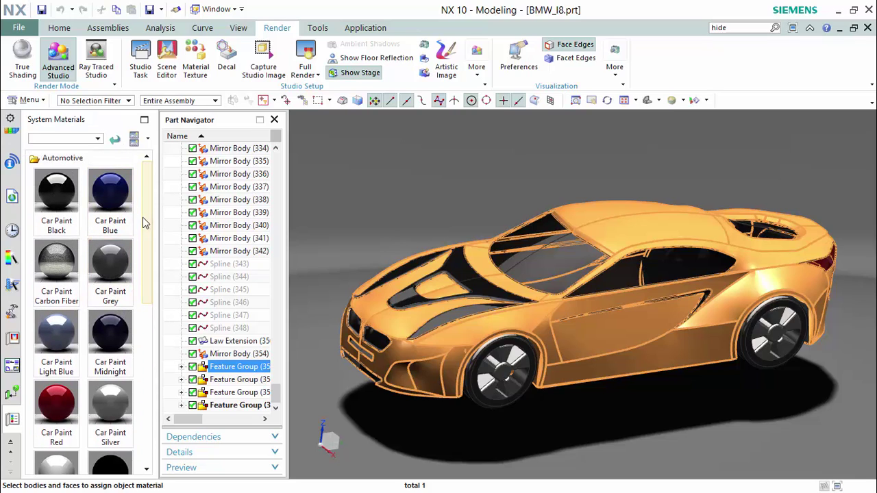
{"action": "scroll", "coordinate": [145, 246], "scroll_direction": "down", "scroll_amount": 2}
{"action": "scroll", "coordinate": [147, 260], "scroll_direction": "down", "scroll_amount": 1}
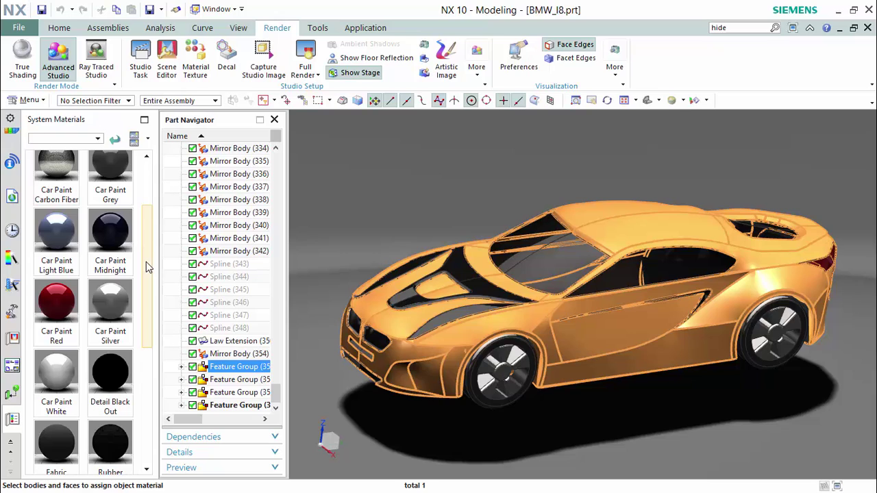
{"action": "scroll", "coordinate": [147, 261], "scroll_direction": "down", "scroll_amount": 1}
{"action": "scroll", "coordinate": [147, 261], "scroll_direction": "up", "scroll_amount": 1}
{"action": "scroll", "coordinate": [149, 261], "scroll_direction": "up", "scroll_amount": 1}
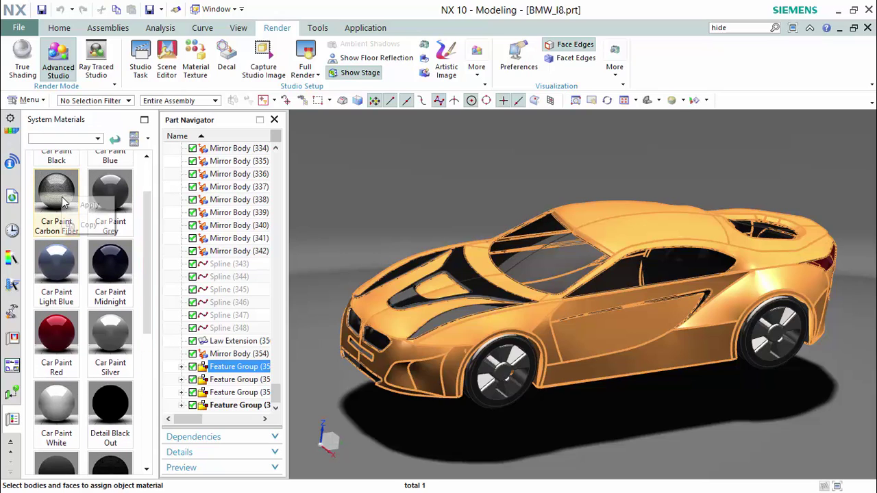
{"action": "left_click_drag", "start_coordinate": [62, 197], "coordinate": [457, 213]}
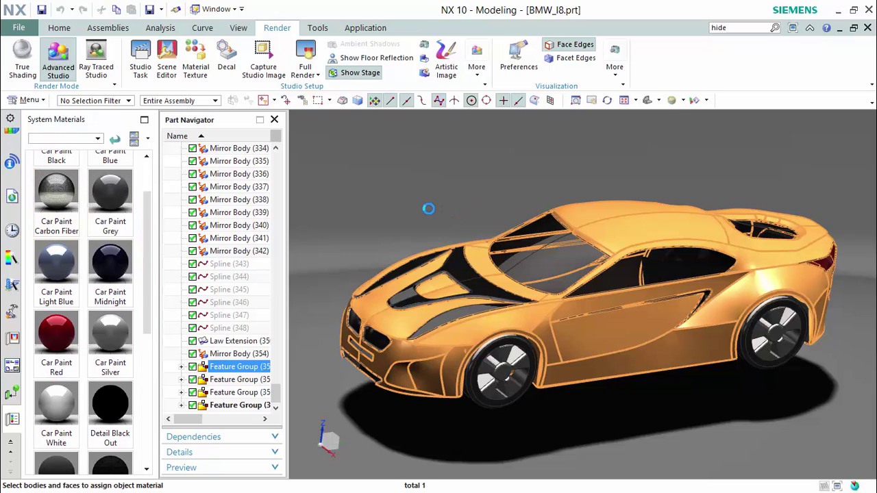
- Apply the Car Paint Light Blue material to the Primary Coat feature group
{"action": "scroll", "coordinate": [149, 329], "scroll_direction": "up", "scroll_amount": 3}
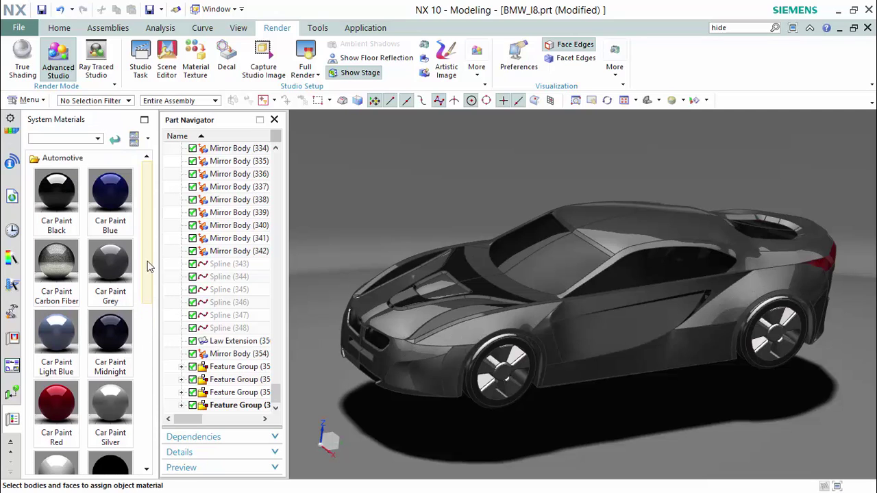
{"action": "left_click", "coordinate": [223, 367]}
{"action": "mouse_move", "coordinate": [59, 334]}
{"action": "left_mouse_down"}
{"action": "mouse_move", "coordinate": [78, 337]}
{"action": "mouse_move", "coordinate": [362, 193]}
{"action": "left_mouse_up"}
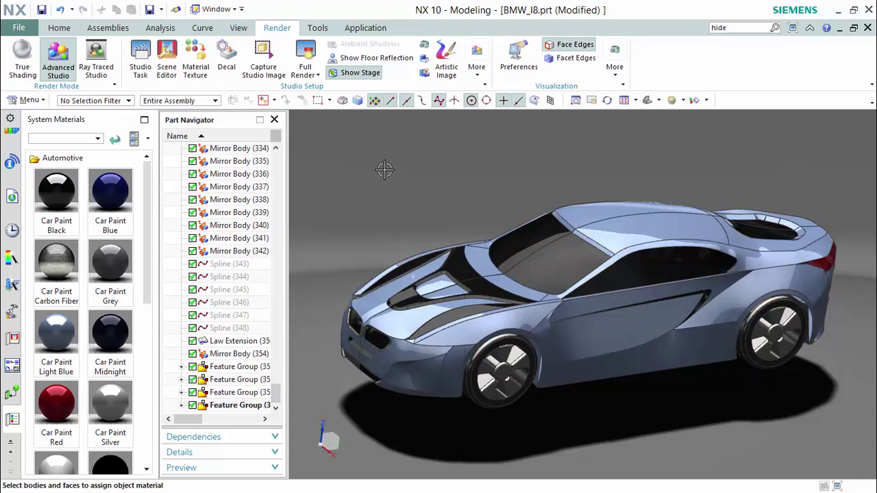
- Open the part's Car Paint Light Blue material in the Material Editor and move the editor clear of the materials list
{"action": "left_click", "coordinate": [15, 396]}
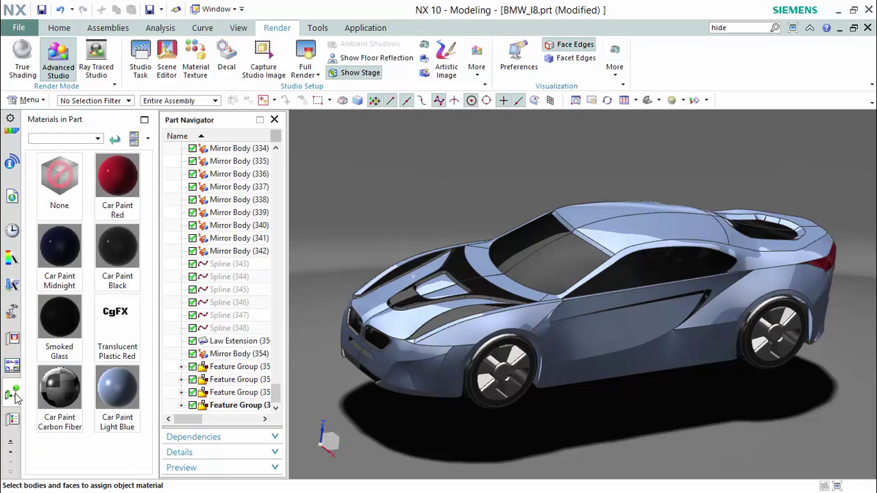
{"action": "right_click", "coordinate": [125, 395]}
{"action": "left_click", "coordinate": [143, 381]}
{"action": "left_click_drag", "start_coordinate": [154, 15], "coordinate": [288, 15]}
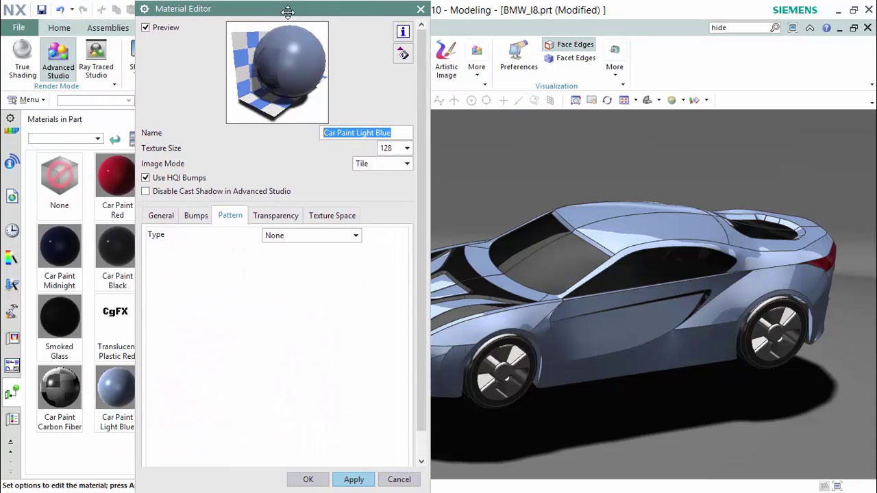
- Examine the material's general car paint parameters, its bump, pattern and transparency types, and its texture space settings
{"action": "left_click", "coordinate": [164, 217]}
{"action": "scroll", "coordinate": [164, 218], "scroll_direction": "down", "scroll_amount": 1}
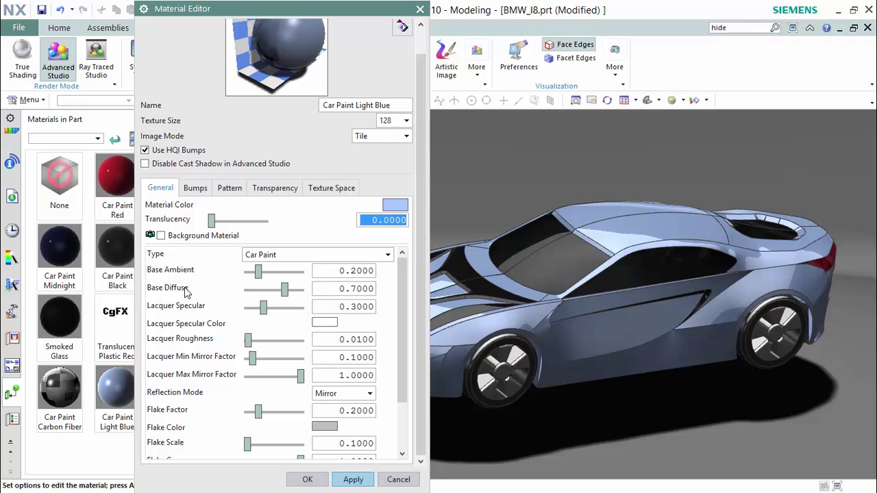
{"action": "scroll", "coordinate": [185, 291], "scroll_direction": "down", "scroll_amount": 3}
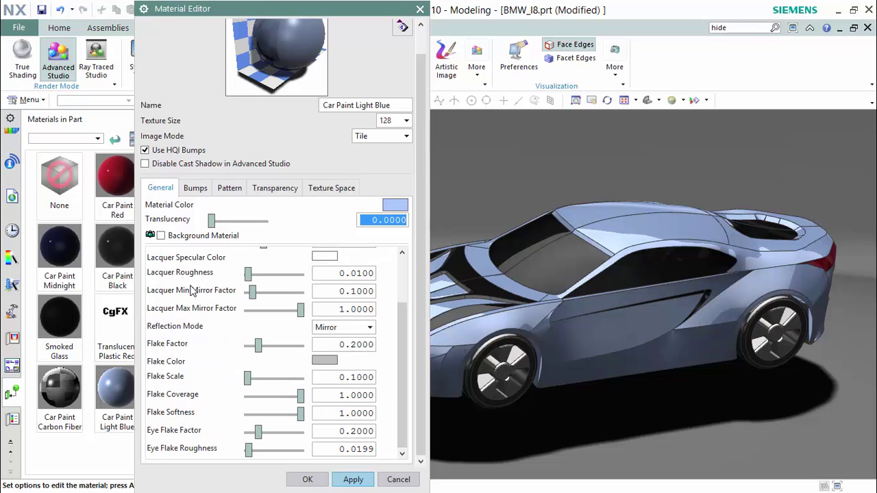
{"action": "left_click", "coordinate": [195, 188]}
{"action": "left_click", "coordinate": [273, 208]}
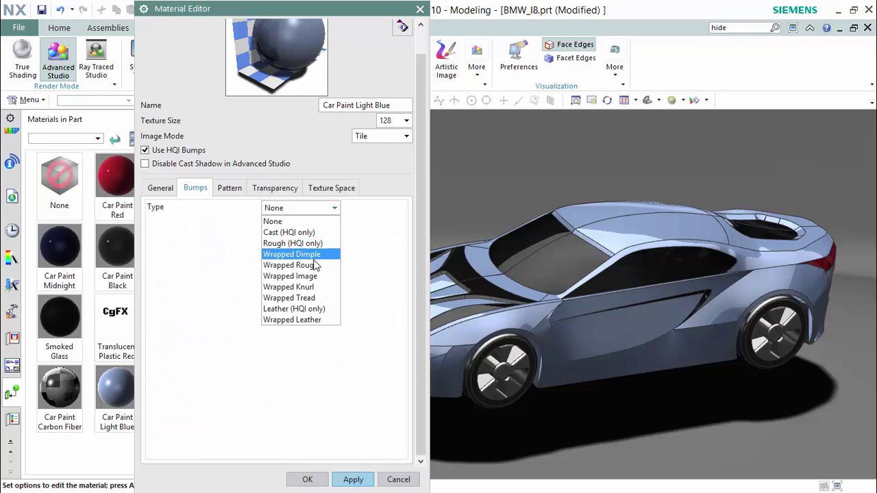
{"action": "left_click", "coordinate": [272, 221]}
{"action": "left_click", "coordinate": [232, 189]}
{"action": "left_click", "coordinate": [287, 207]}
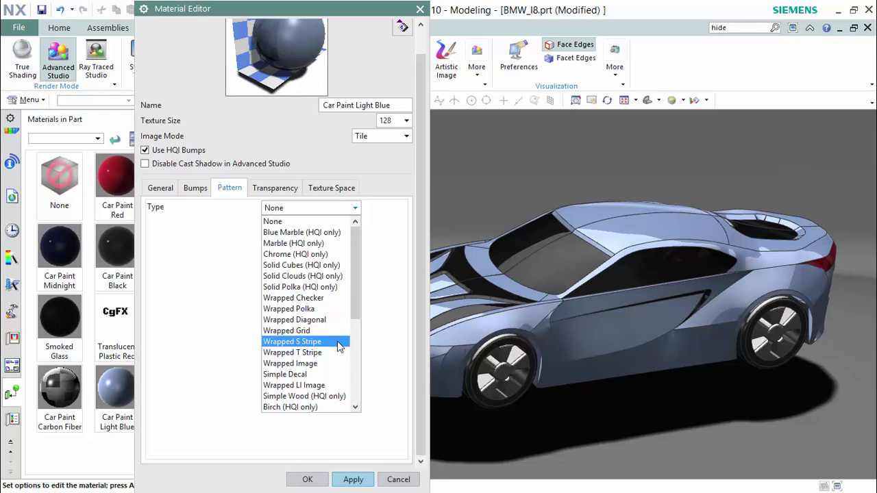
{"action": "scroll", "coordinate": [335, 346], "scroll_direction": "down", "scroll_amount": 3}
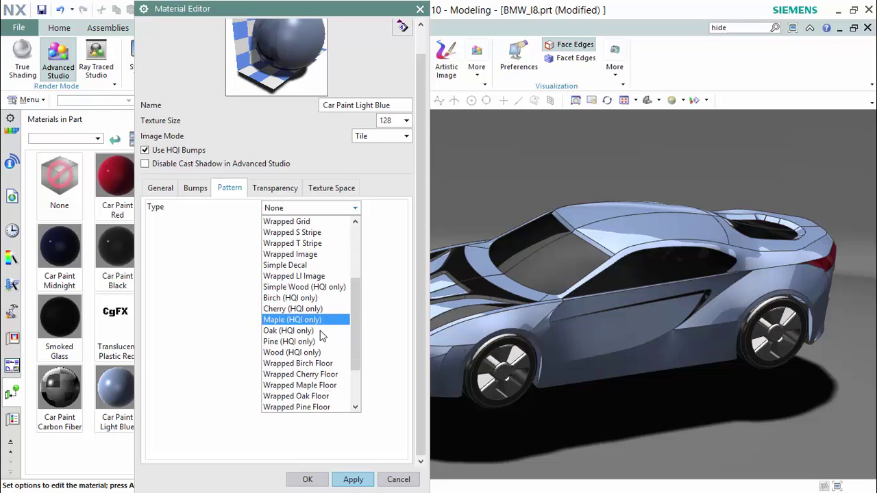
{"action": "left_click", "coordinate": [268, 191]}
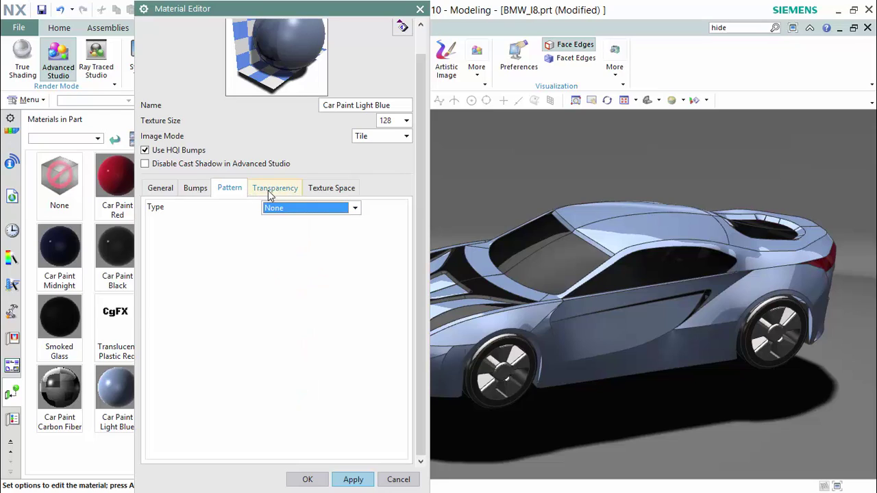
{"action": "left_click", "coordinate": [293, 209]}
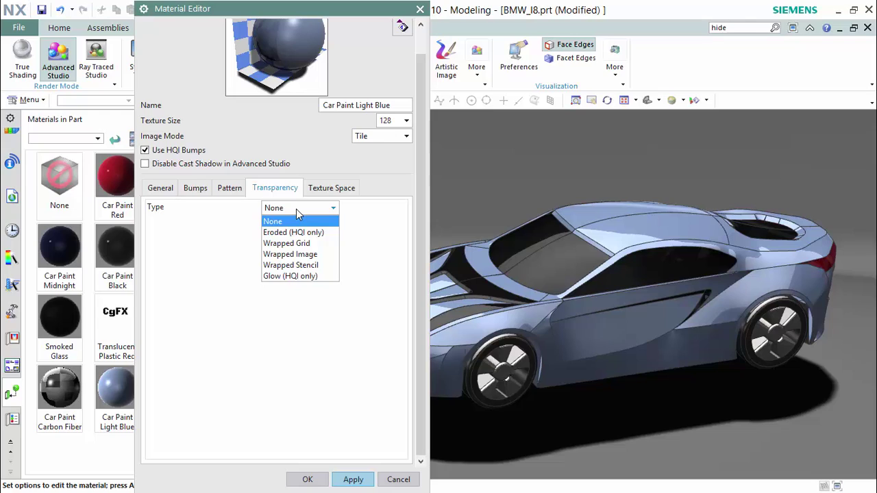
{"action": "left_click", "coordinate": [296, 218]}
{"action": "left_click", "coordinate": [337, 191]}
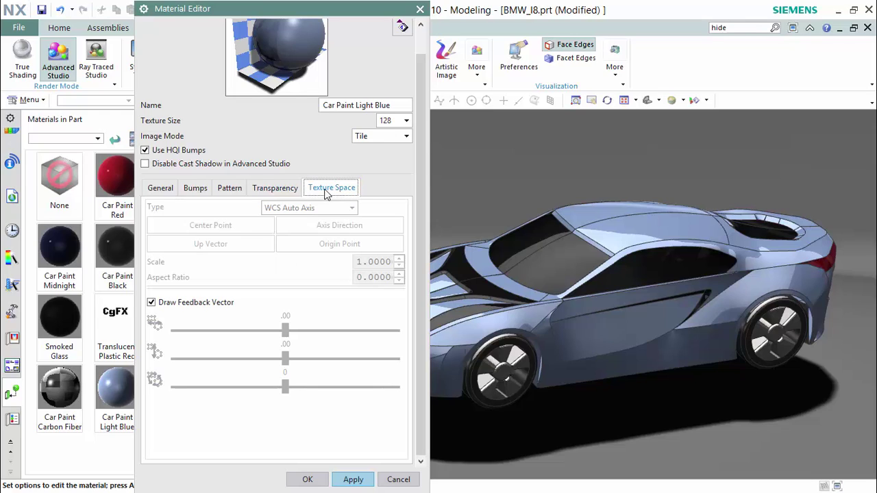
- Set the pattern type of Car Paint Light Blue to Blue Marble (HQI only)
{"action": "left_click", "coordinate": [230, 191]}
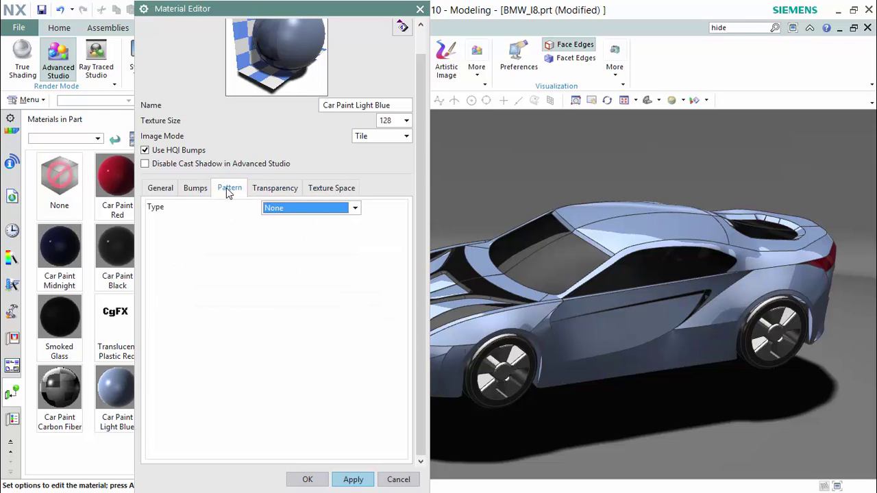
{"action": "left_click", "coordinate": [294, 208]}
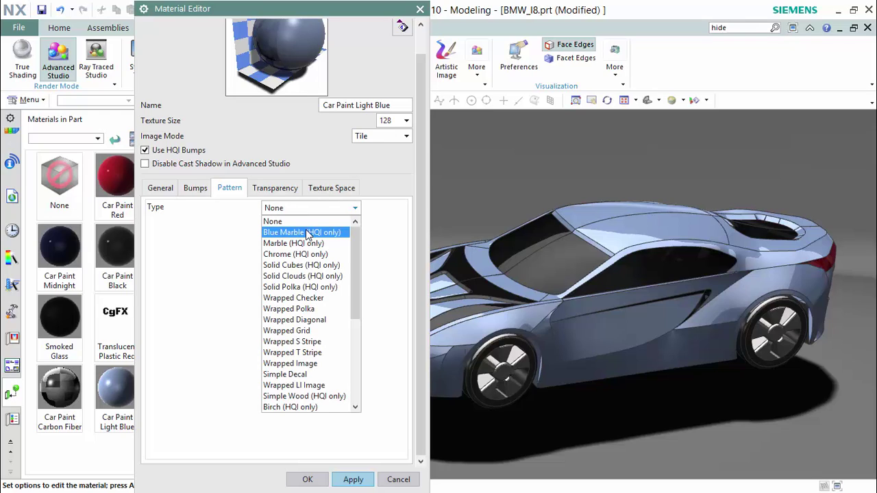
{"action": "left_click", "coordinate": [306, 232]}
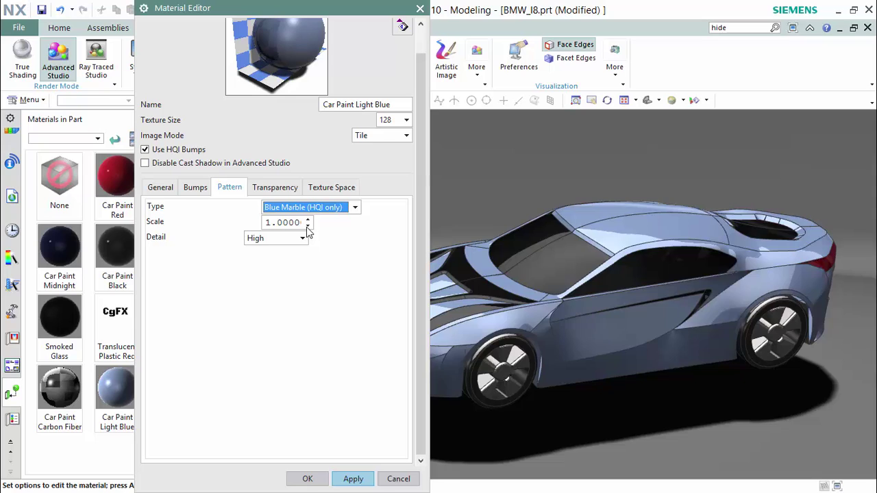
- Increase the scale of the Blue Marble pattern to 256
{"action": "left_click", "coordinate": [307, 222]}
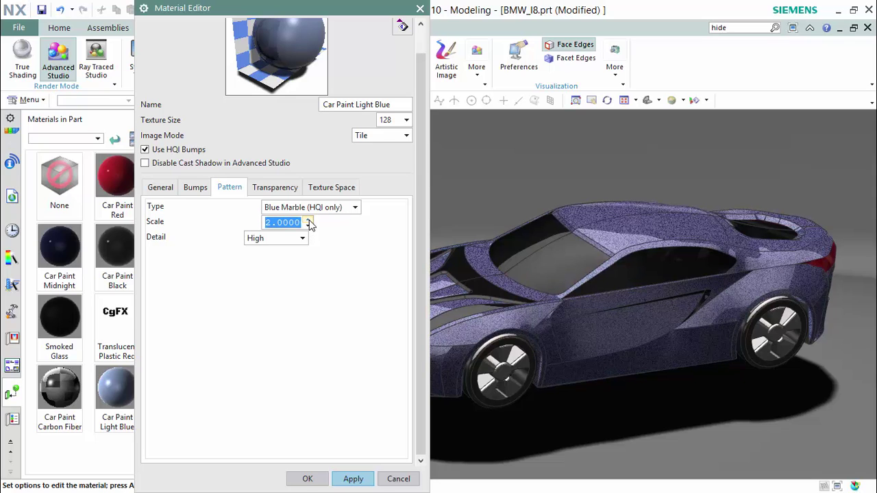
{"action": "type", "text": "4"}
{"action": "key", "text": "Return"}
{"action": "left_click", "coordinate": [308, 220]}
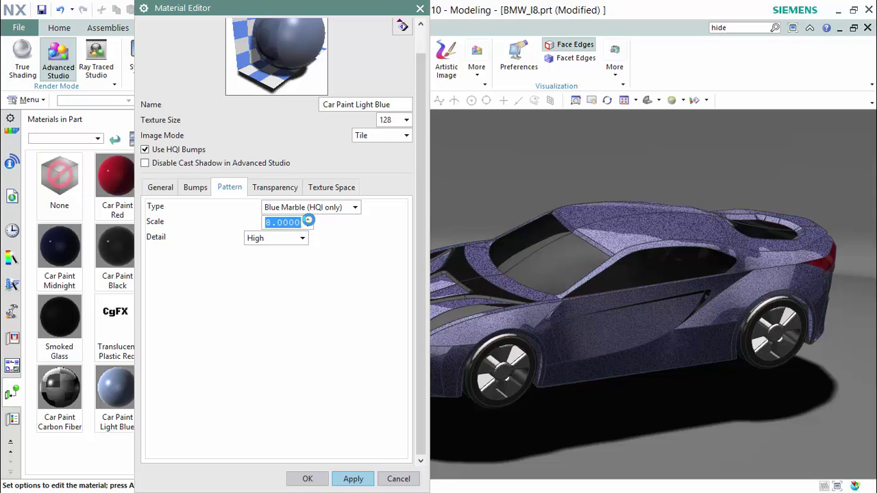
{"action": "left_click", "coordinate": [308, 220]}
{"action": "left_click", "coordinate": [308, 220]}
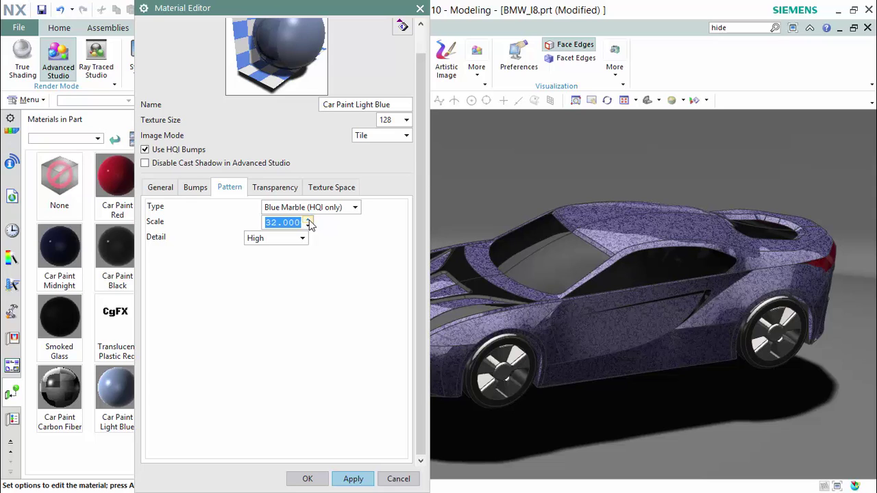
{"action": "left_click", "coordinate": [309, 222]}
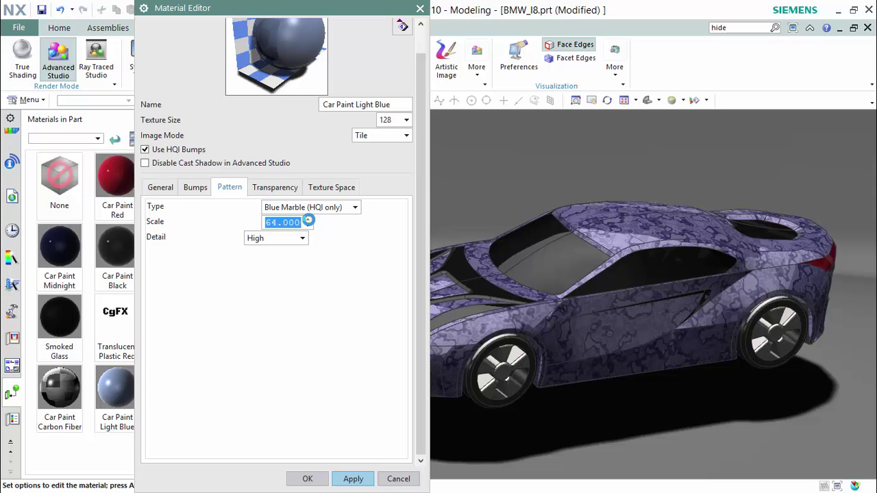
{"action": "left_click", "coordinate": [308, 221]}
{"action": "left_click", "coordinate": [308, 221]}
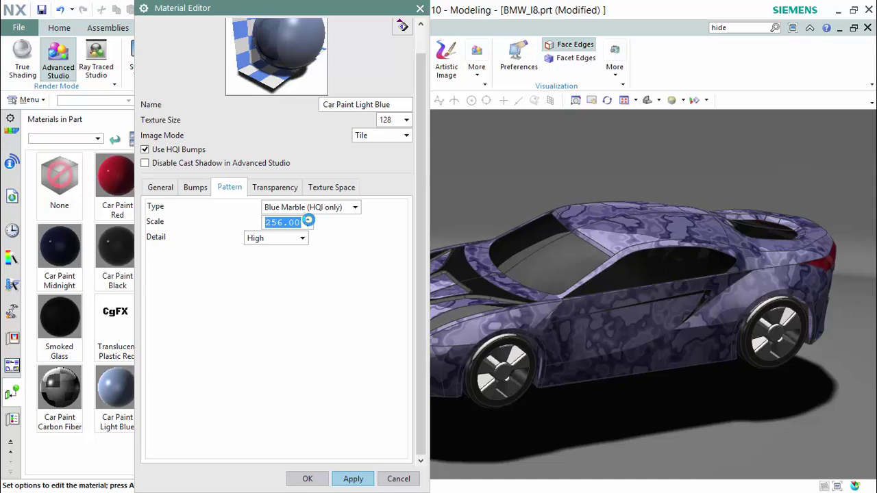
- Accept the Material Editor settings for Car Paint Light Blue and undo the last pattern scale change
{"action": "left_click", "coordinate": [308, 220]}
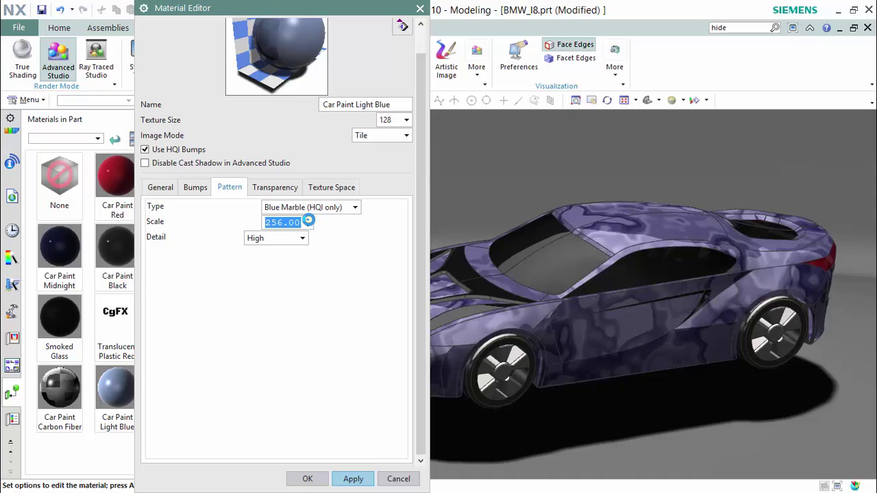
{"action": "left_click", "coordinate": [307, 479]}
{"action": "key", "text": "ctrl+z"}
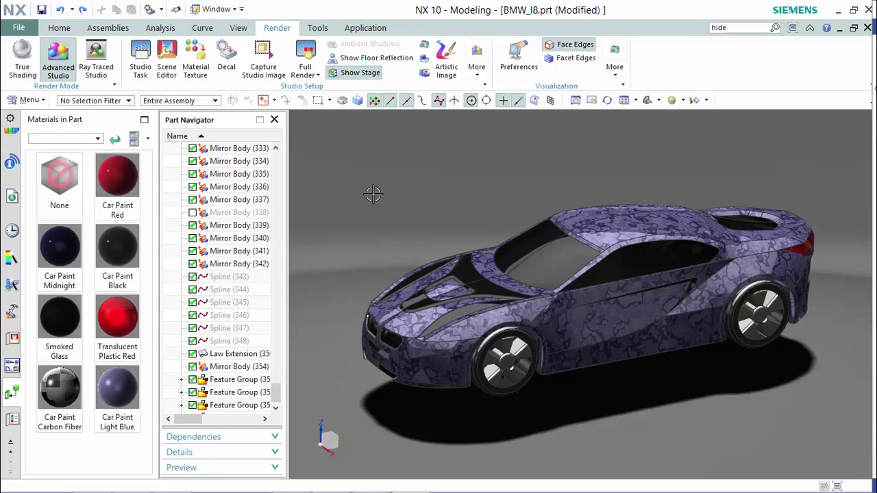
- Apply the indoor Greenroom scene from the system scenes to the car
{"action": "left_click", "coordinate": [12, 337]}
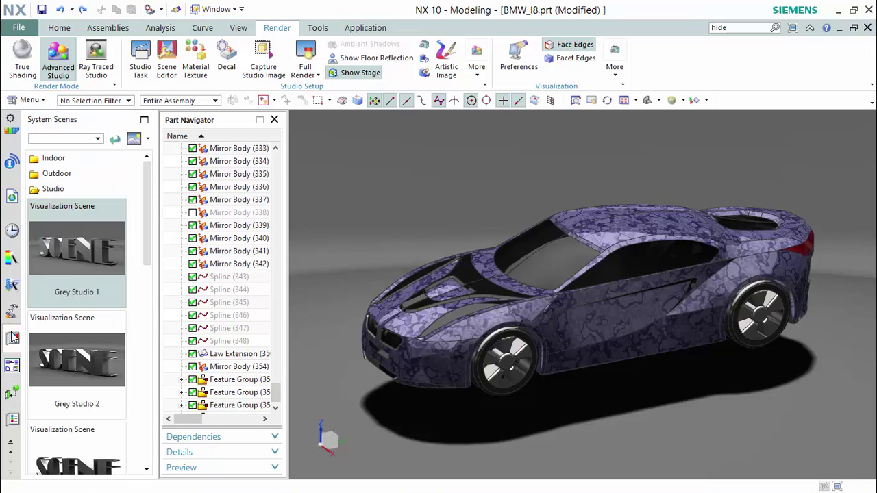
{"action": "left_click", "coordinate": [85, 158]}
{"action": "double_click", "coordinate": [82, 202]}
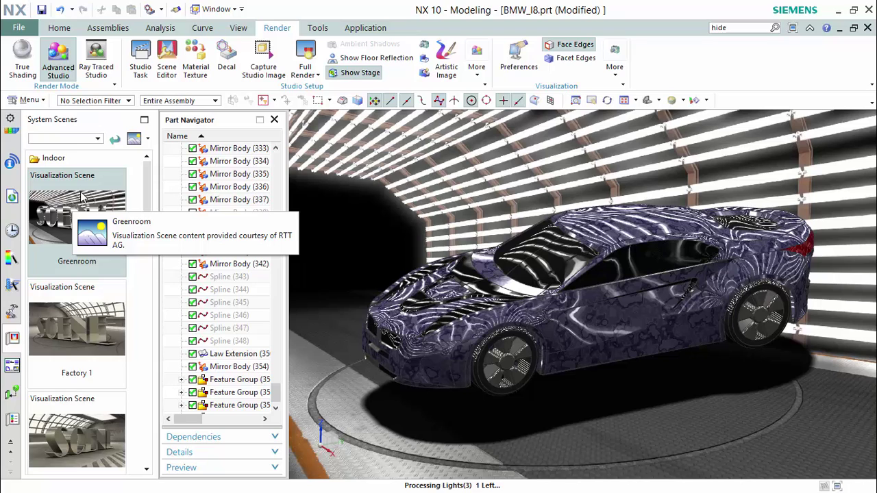
{"action": "left_click", "coordinate": [85, 160]}
- Apply the outdoor Congress Hall 1 system scene and look through the available Studio scenes
{"action": "left_click", "coordinate": [85, 173]}
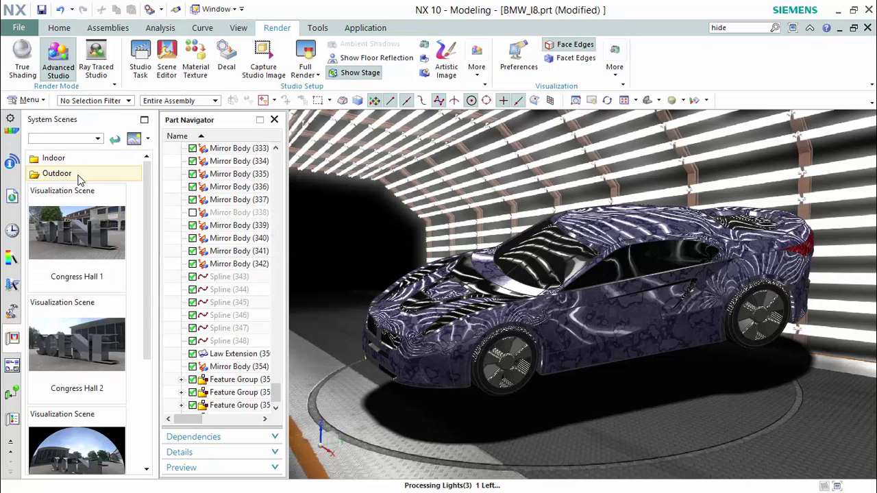
{"action": "double_click", "coordinate": [94, 222]}
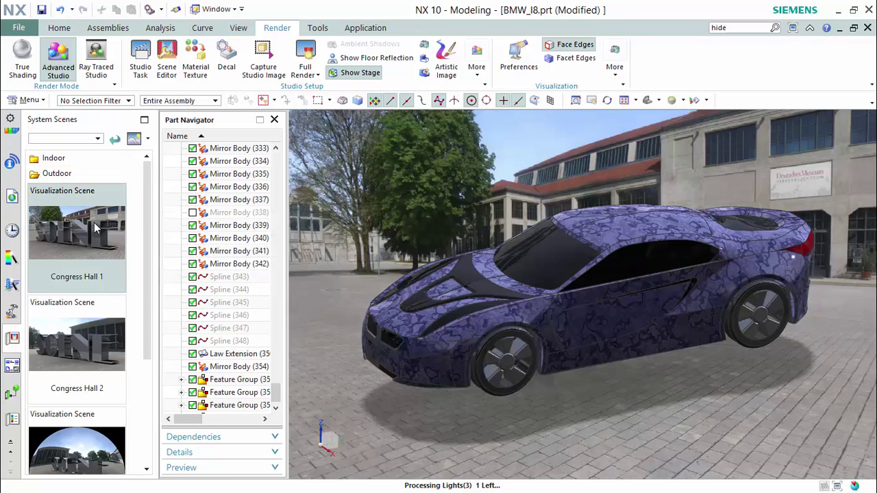
{"action": "left_click", "coordinate": [76, 173]}
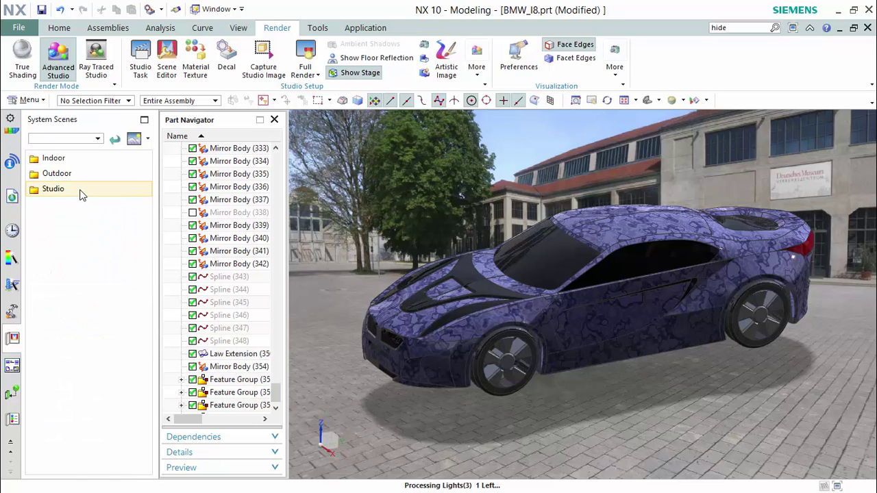
{"action": "left_click", "coordinate": [81, 189]}
{"action": "scroll", "coordinate": [99, 223], "scroll_direction": "down", "scroll_amount": 5}
{"action": "scroll", "coordinate": [101, 228], "scroll_direction": "down", "scroll_amount": 5}
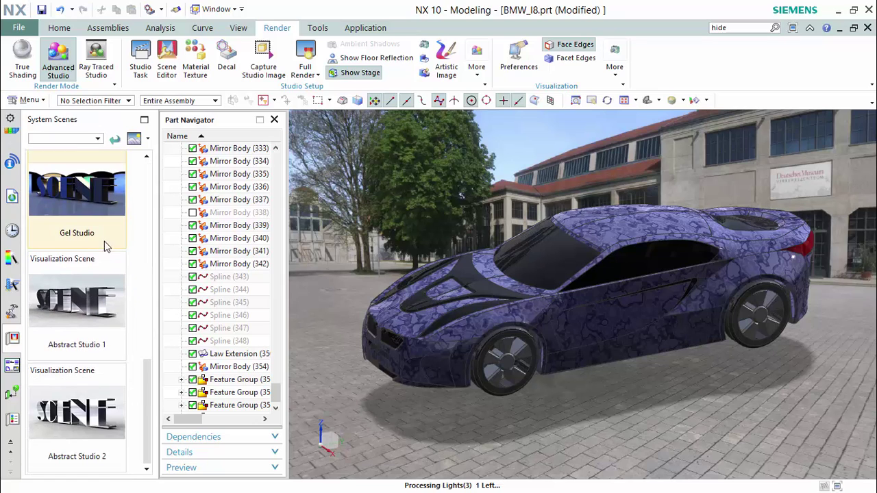
{"action": "scroll", "coordinate": [104, 246], "scroll_direction": "up", "scroll_amount": 7}
{"action": "scroll", "coordinate": [106, 260], "scroll_direction": "up", "scroll_amount": 3}
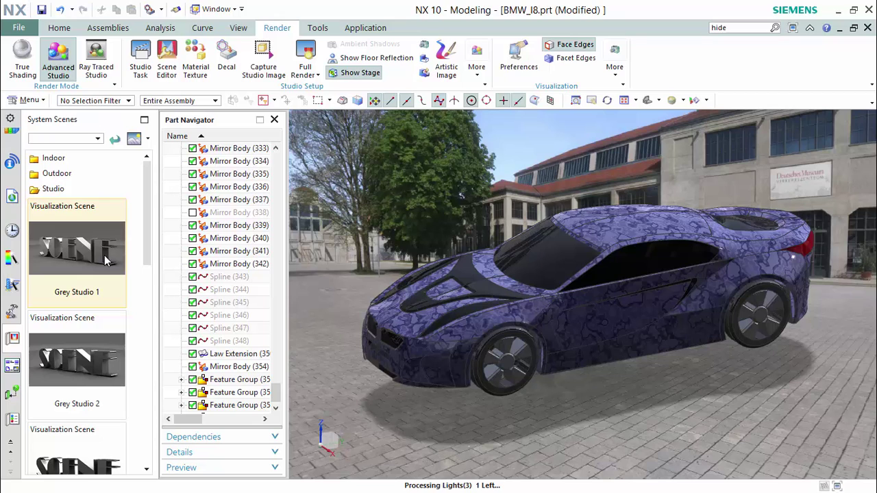
- Open the Scene Editor and examine its stage, lights and global illumination settings
{"action": "left_click", "coordinate": [167, 60]}
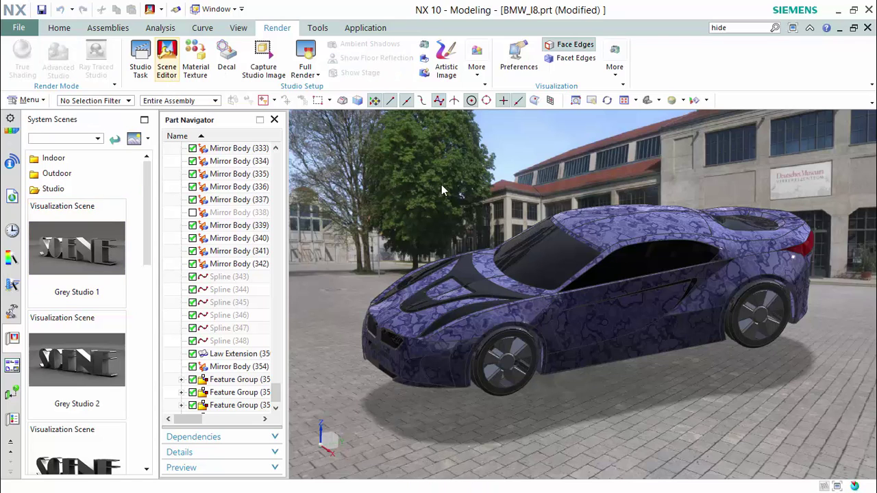
{"action": "middle_click_drag", "start_coordinate": [446, 195], "coordinate": [581, 226]}
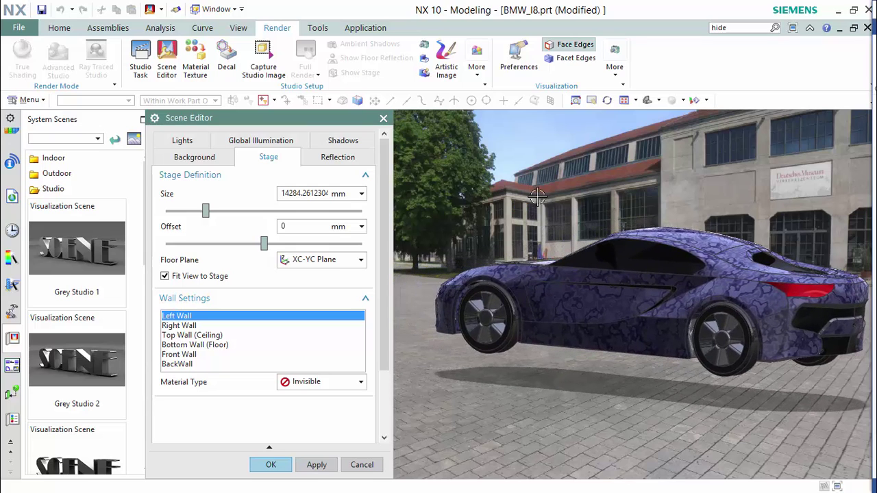
{"action": "left_click", "coordinate": [179, 140]}
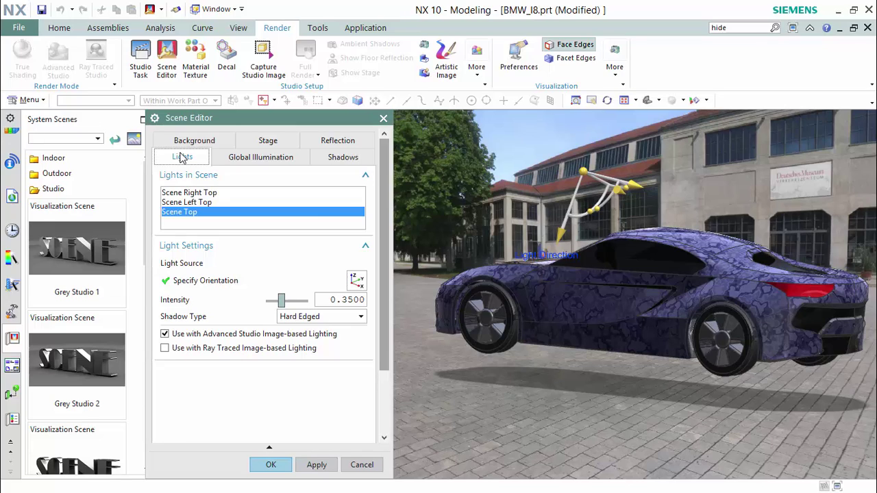
{"action": "left_click", "coordinate": [246, 158]}
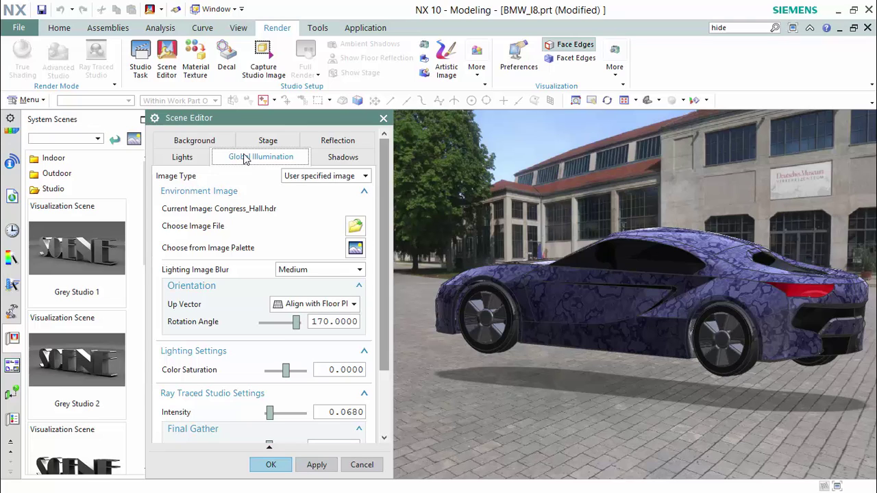
{"action": "left_click_drag", "start_coordinate": [278, 122], "coordinate": [279, 94]}
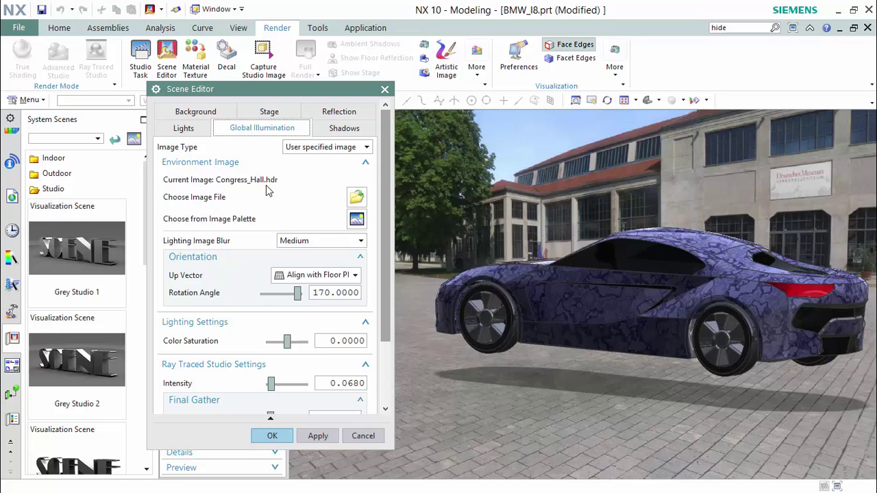
- Set the scene's background image file to the outdoor green meadow image sky_back.tif from the image palette
{"action": "left_click", "coordinate": [209, 112]}
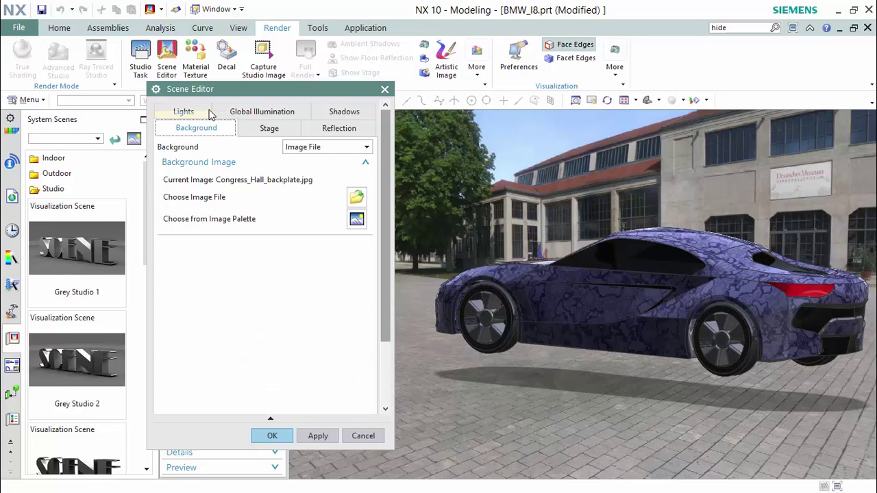
{"action": "left_click", "coordinate": [309, 150]}
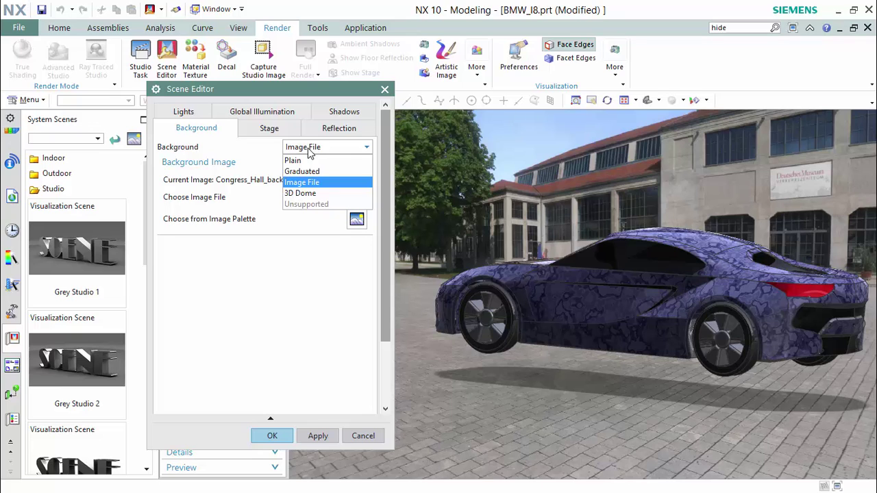
{"action": "left_click", "coordinate": [309, 152]}
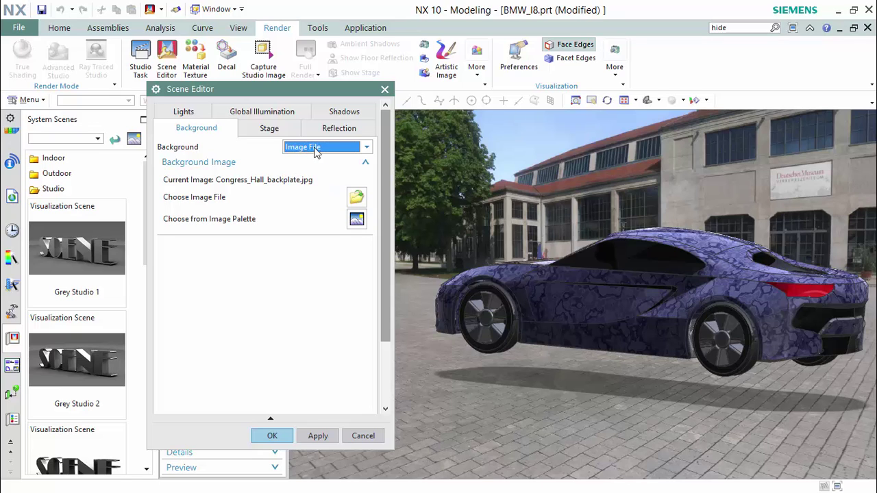
{"action": "left_click", "coordinate": [356, 219]}
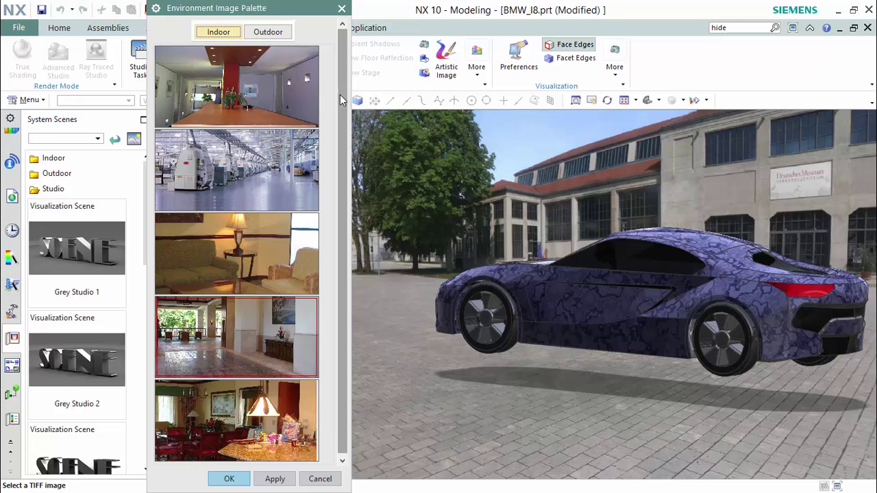
{"action": "left_click_drag", "start_coordinate": [342, 100], "coordinate": [336, 194]}
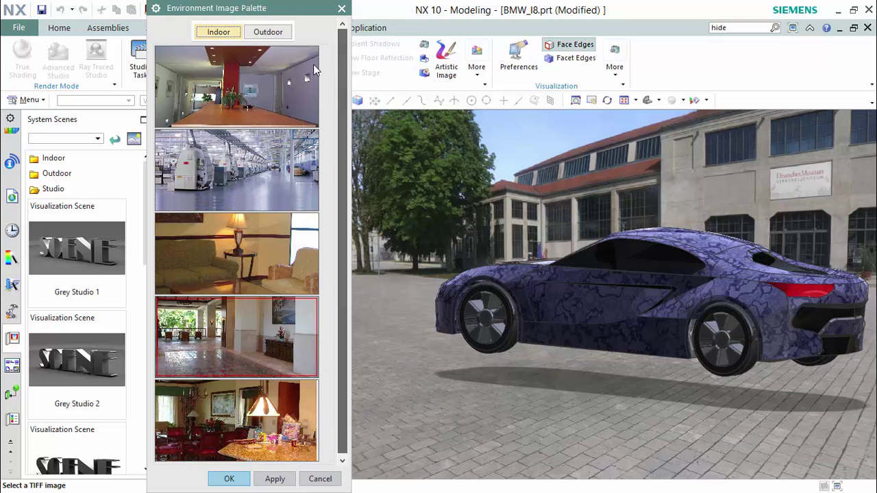
{"action": "left_click", "coordinate": [266, 31]}
{"action": "scroll", "coordinate": [322, 68], "scroll_direction": "up", "scroll_amount": 1}
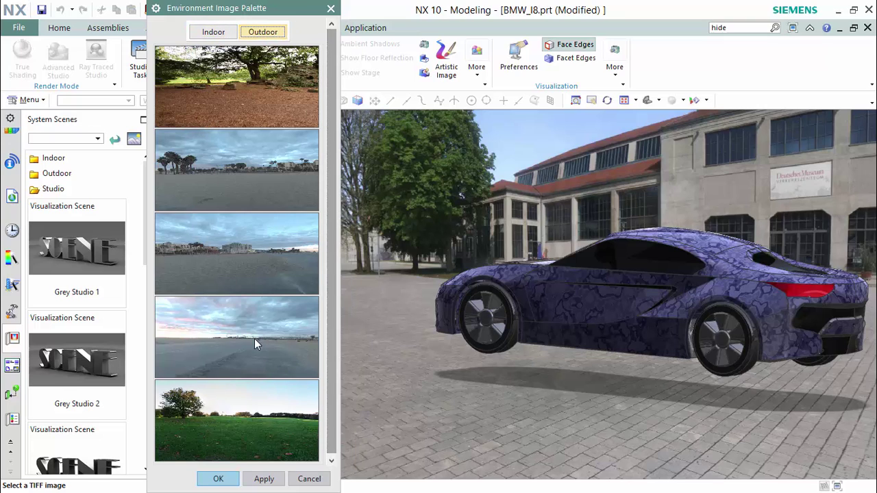
{"action": "left_click", "coordinate": [251, 393]}
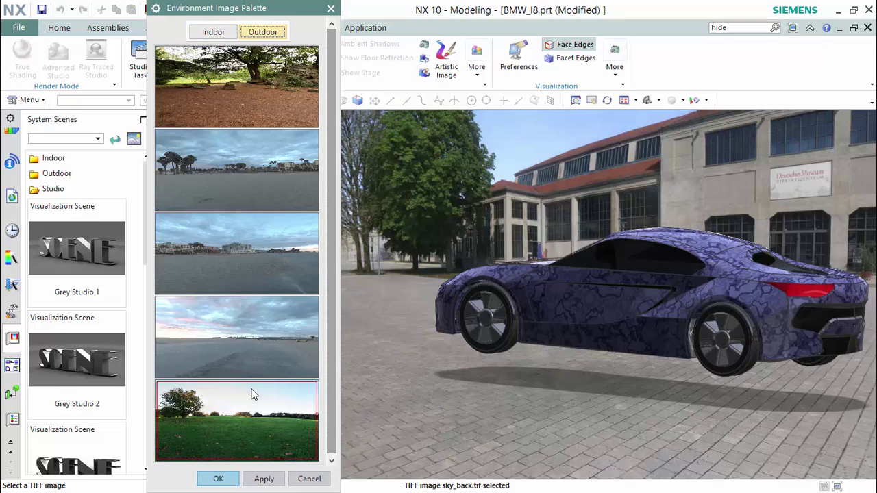
{"action": "left_click", "coordinate": [218, 479]}
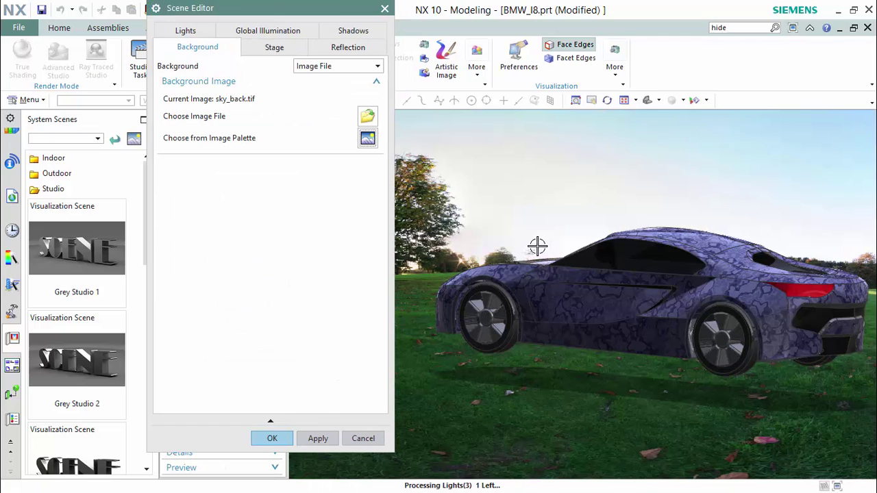
- Move the Scene Editor clear of the car and examine the scene's reflection and stage settings
{"action": "middle_click_drag", "start_coordinate": [531, 247], "coordinate": [494, 281]}
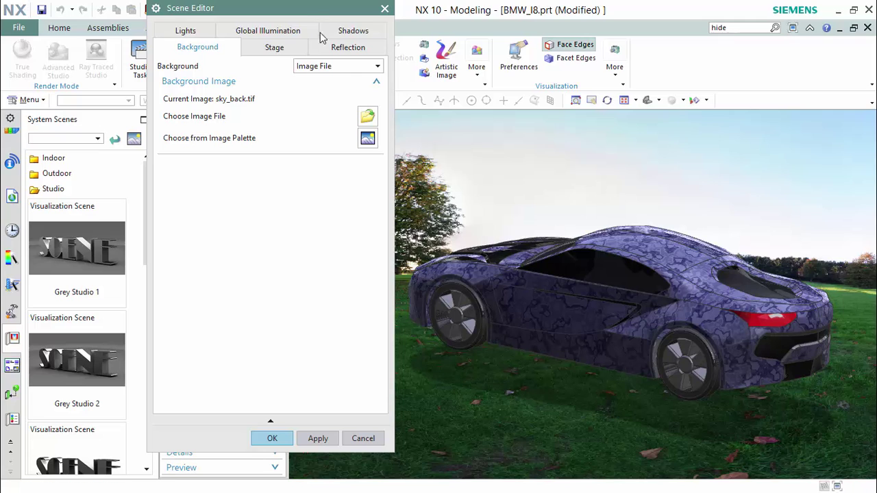
{"action": "left_click_drag", "start_coordinate": [326, 14], "coordinate": [253, 17]}
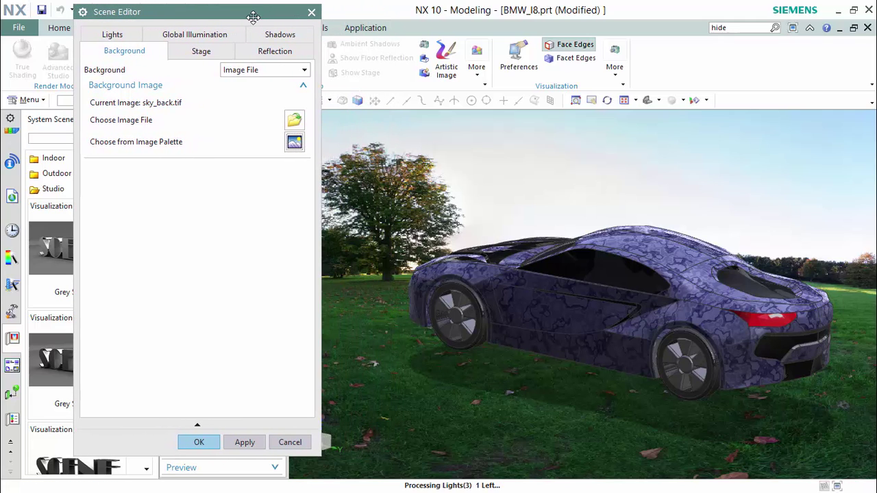
{"action": "left_click", "coordinate": [275, 52]}
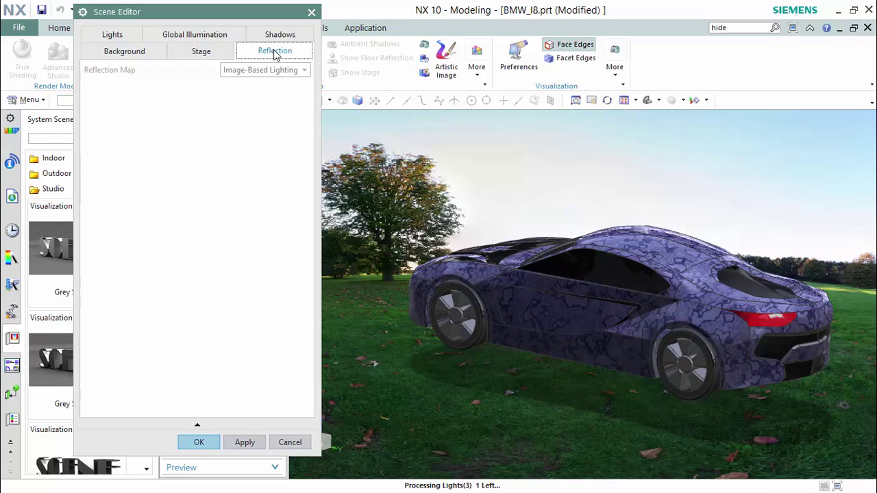
{"action": "left_click", "coordinate": [218, 54]}
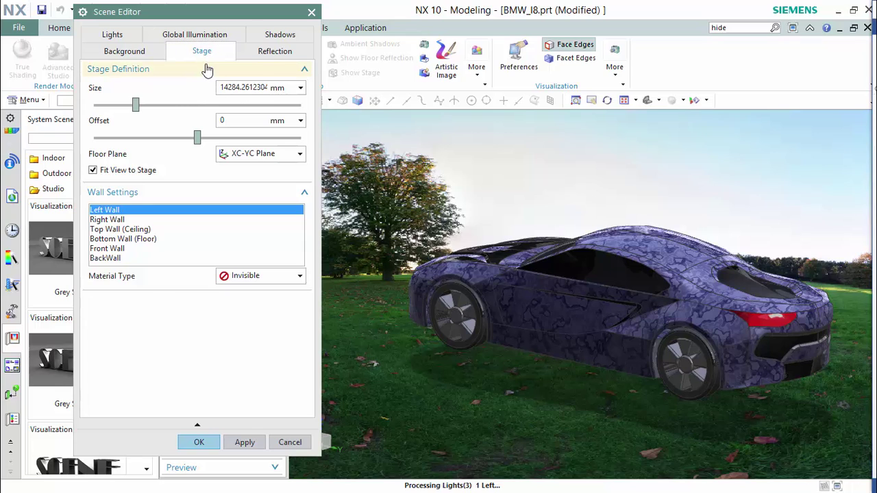
- Try soft shadow Edges of 0 and a Bias Offset of -1.84, and discard all Scene Editor changes
{"action": "left_click", "coordinate": [269, 35]}
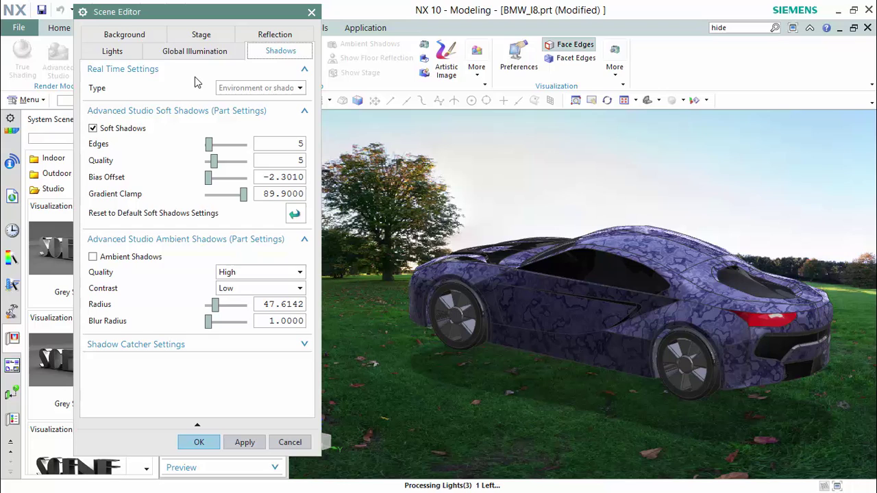
{"action": "left_click_drag", "start_coordinate": [208, 144], "coordinate": [216, 183]}
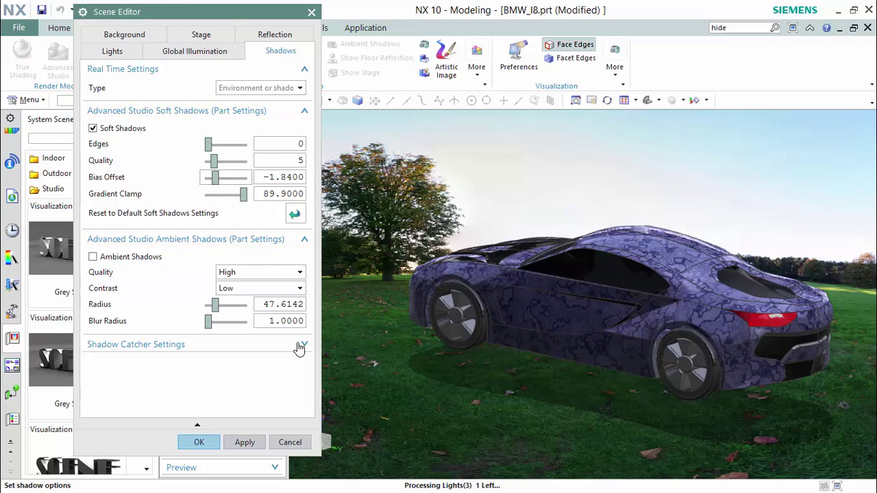
{"action": "left_click", "coordinate": [290, 442]}
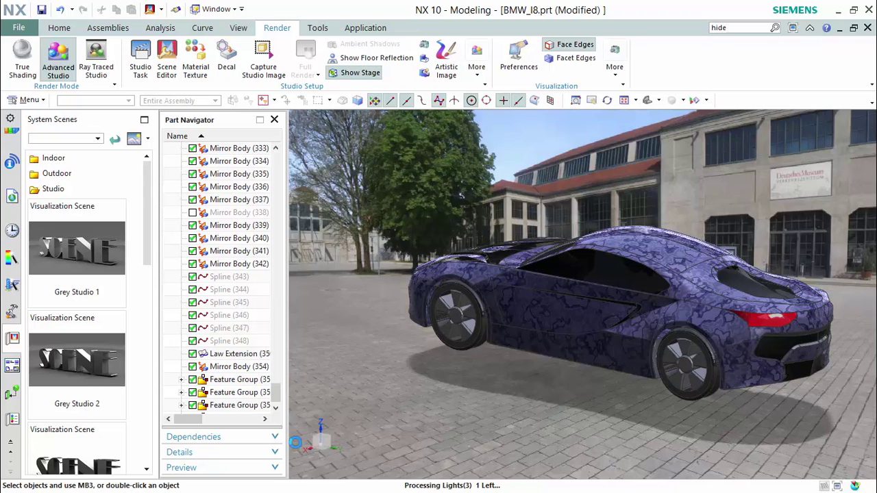
- Reframe the car smaller at the right side of the plaza and review the Full Render options
{"action": "scroll", "coordinate": [353, 308], "scroll_direction": "down", "scroll_amount": 3}
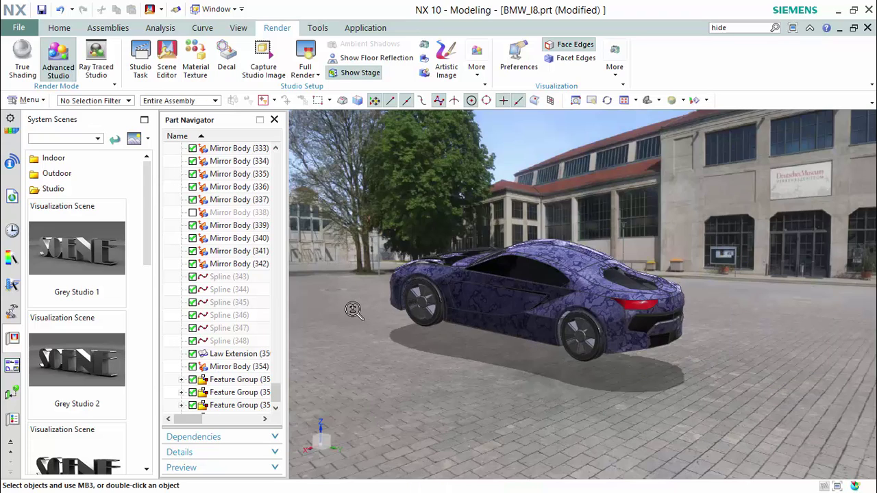
{"action": "scroll", "coordinate": [350, 301], "scroll_direction": "up", "scroll_amount": 3}
{"action": "middle_click_drag", "start_coordinate": [390, 288], "coordinate": [515, 300], "text": "shift"}
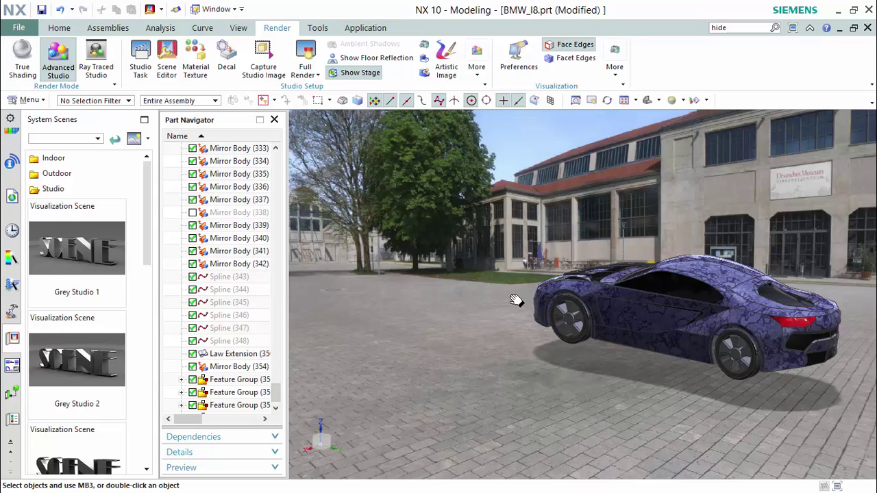
{"action": "left_click", "coordinate": [318, 75]}
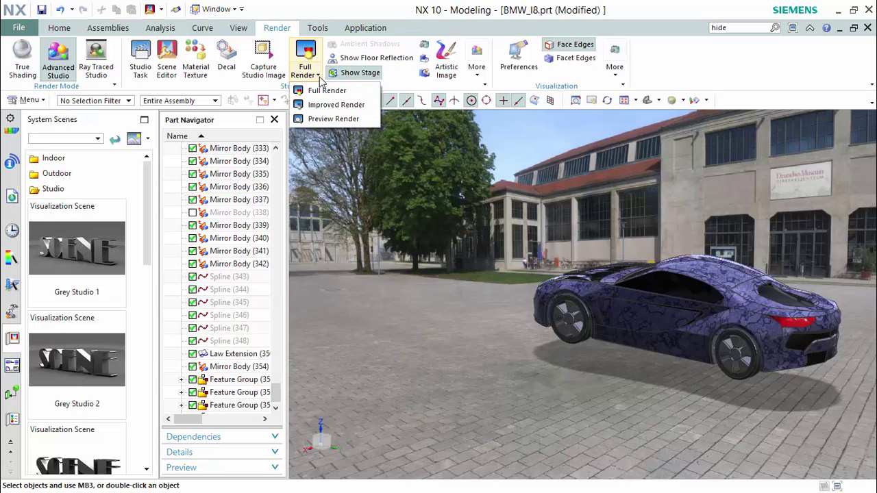
{"action": "left_click", "coordinate": [320, 81]}
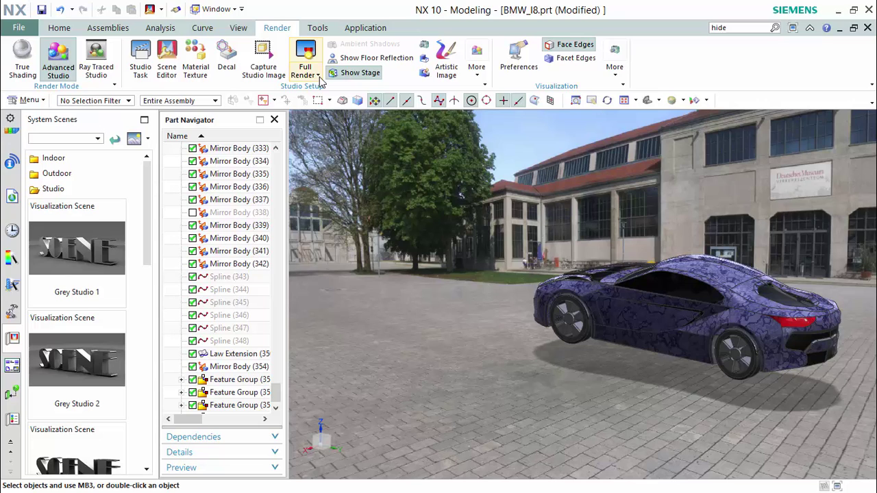
- Look at the Decal settings without placing a decal and open the Material Texture tool
{"action": "left_click", "coordinate": [227, 60]}
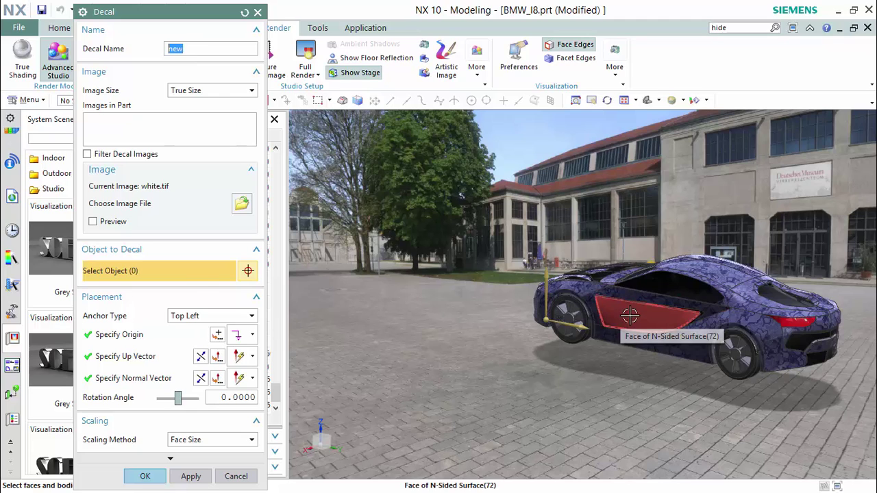
{"action": "key", "text": "Escape"}
{"action": "left_click", "coordinate": [203, 71]}
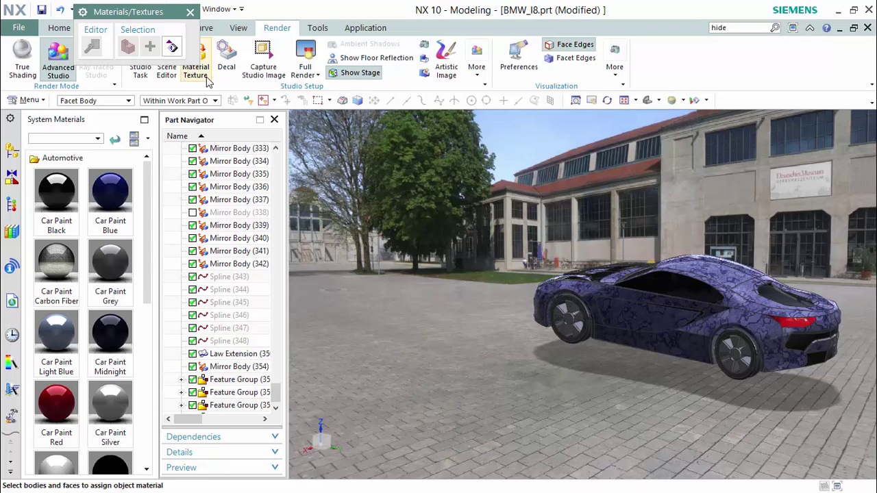
- Close the Material Texture tool and apply the Grey Studio 1 system scene to the view
{"action": "left_click", "coordinate": [190, 14]}
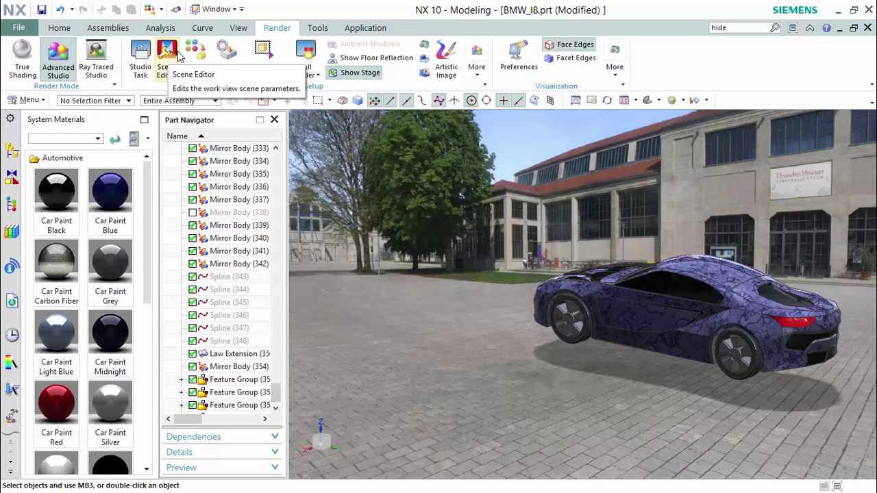
{"action": "scroll", "coordinate": [13, 309], "scroll_direction": "down", "scroll_amount": 3}
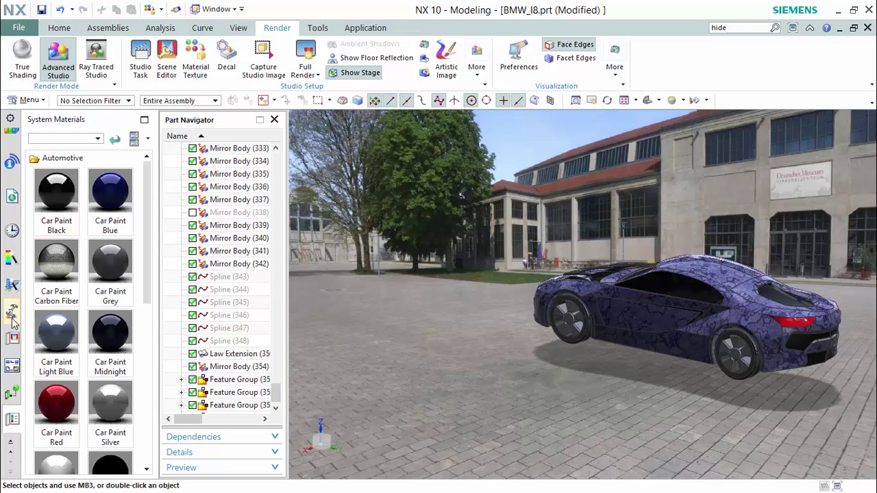
{"action": "left_click", "coordinate": [13, 340]}
{"action": "left_click_drag", "start_coordinate": [65, 267], "coordinate": [381, 218]}
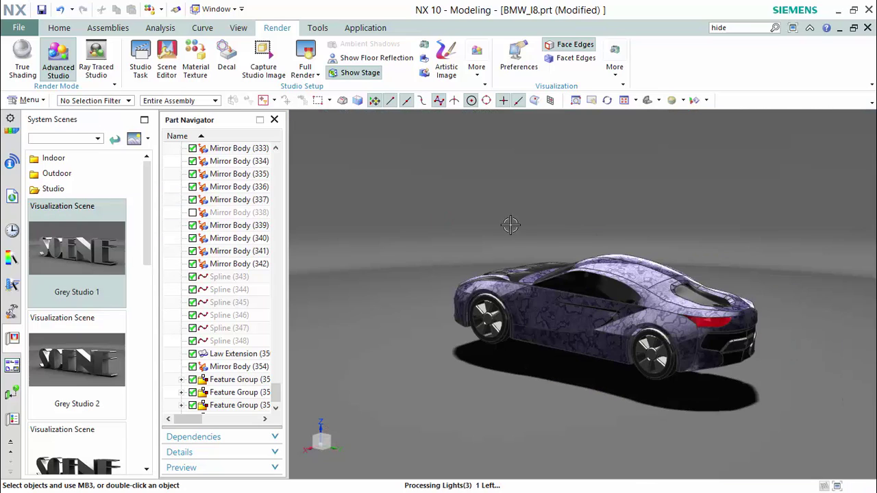
- Turn off the stage display and orient the car to the trimetric home view
{"action": "left_click", "coordinate": [358, 74]}
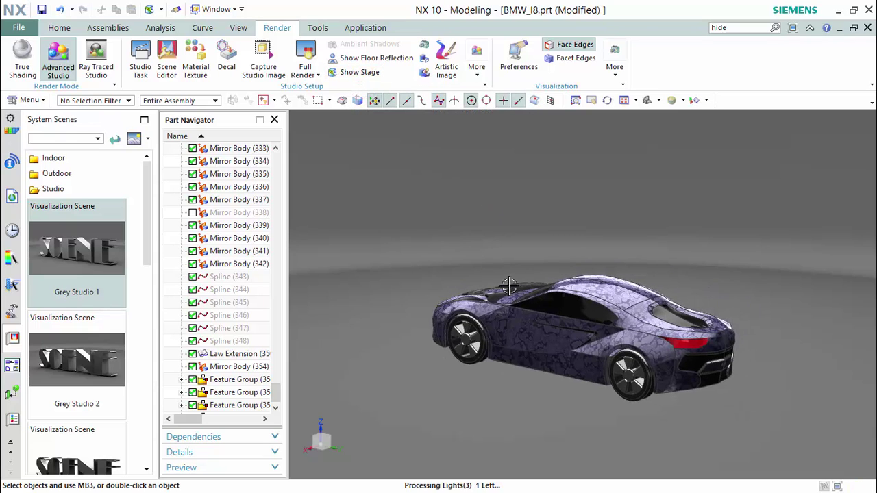
{"action": "scroll", "coordinate": [528, 260], "scroll_direction": "up", "scroll_amount": 2}
{"action": "scroll", "coordinate": [526, 235], "scroll_direction": "down", "scroll_amount": 2}
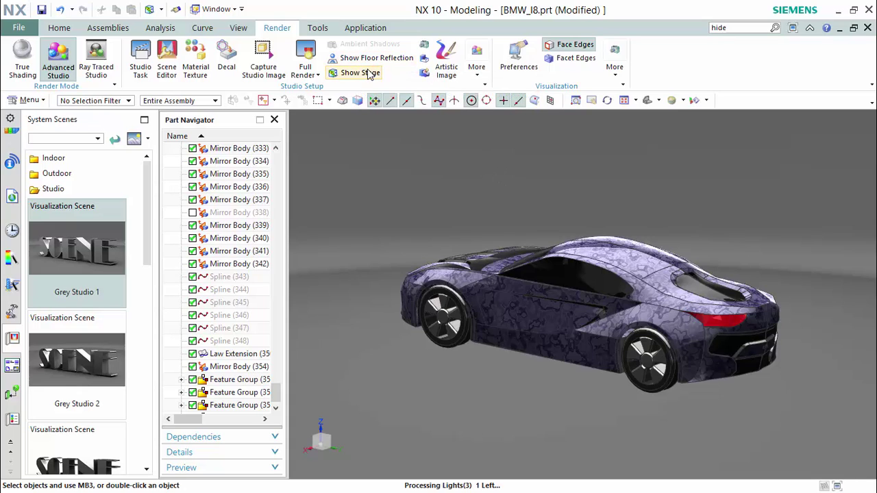
{"action": "left_click", "coordinate": [369, 73]}
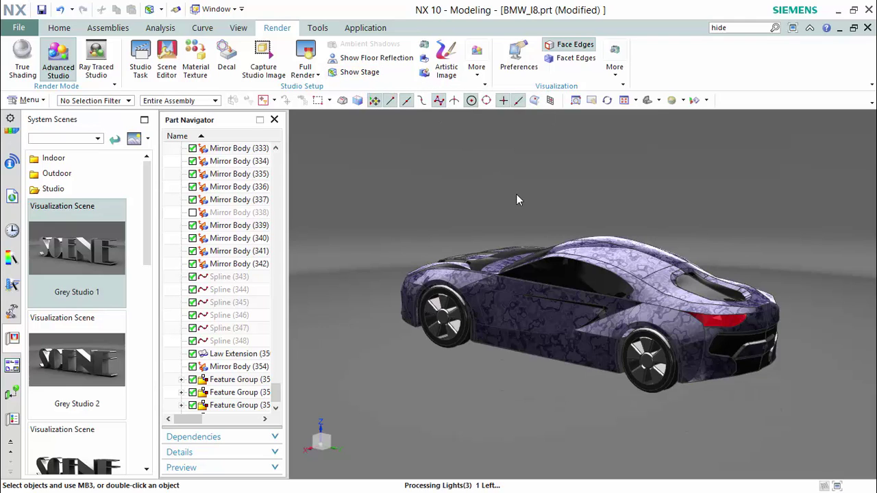
{"action": "key", "text": "Home"}
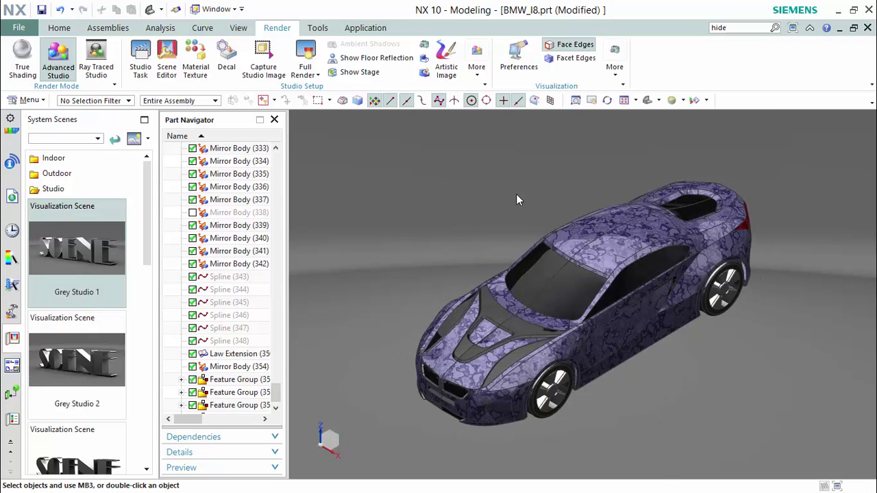
- Review the Capture Studio Image layout, quality and file options without saving an image
{"action": "left_click", "coordinate": [272, 80]}
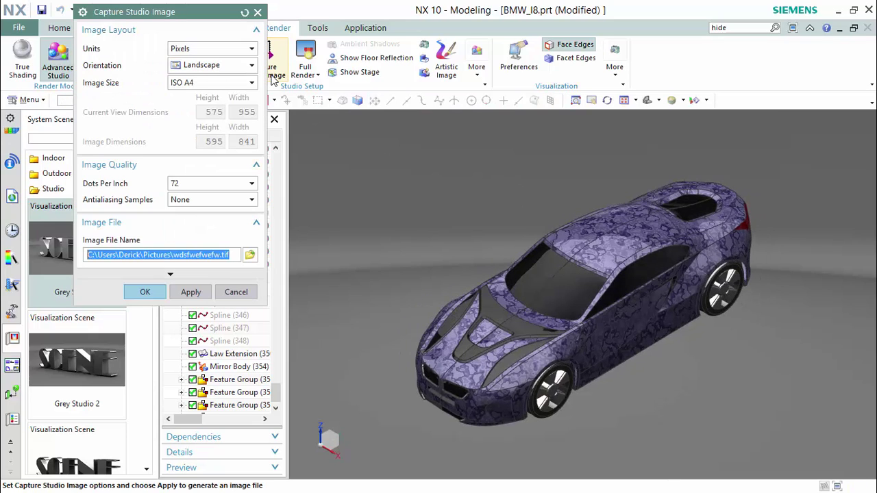
{"action": "left_click", "coordinate": [233, 50]}
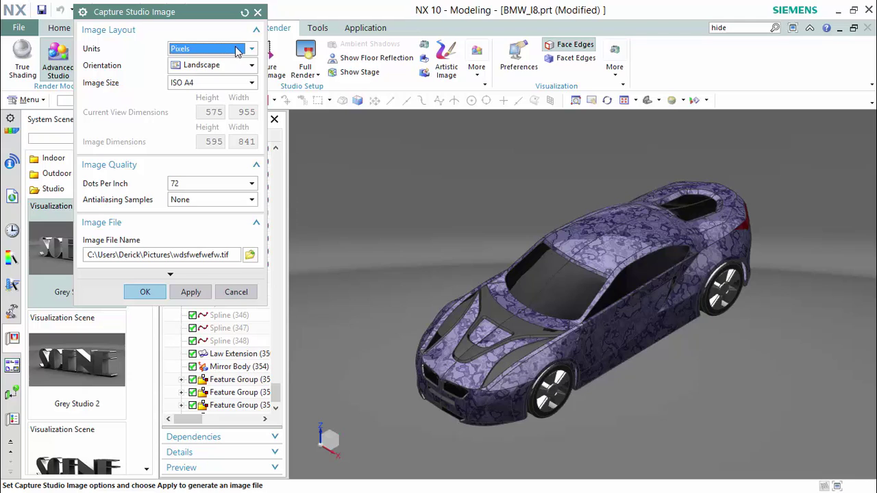
{"action": "left_click", "coordinate": [249, 293]}
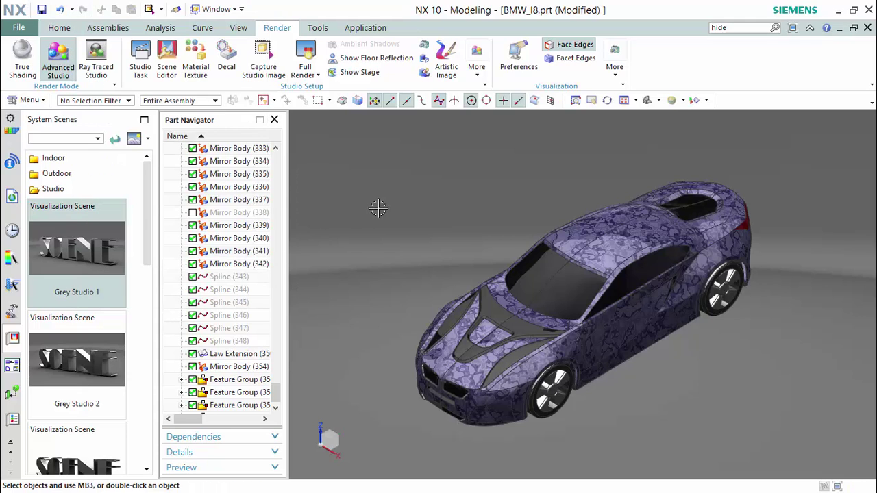
- Start the High Quality Image tool, dismiss the Ray Traced Studio notice and show the available shading methods
{"action": "left_click", "coordinate": [425, 46]}
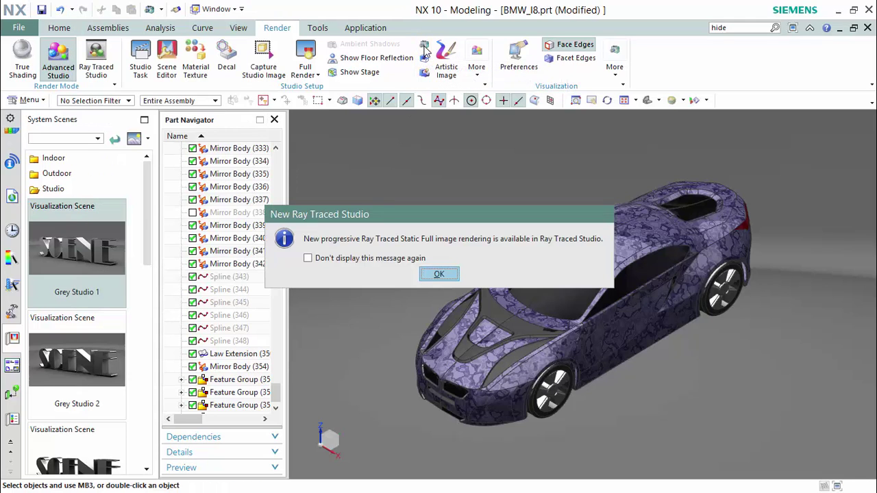
{"action": "left_click", "coordinate": [439, 274]}
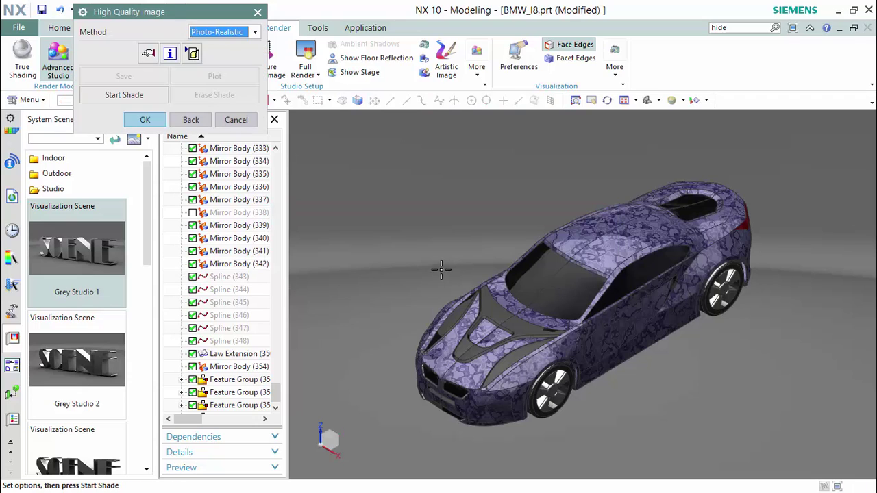
{"action": "left_click", "coordinate": [218, 36]}
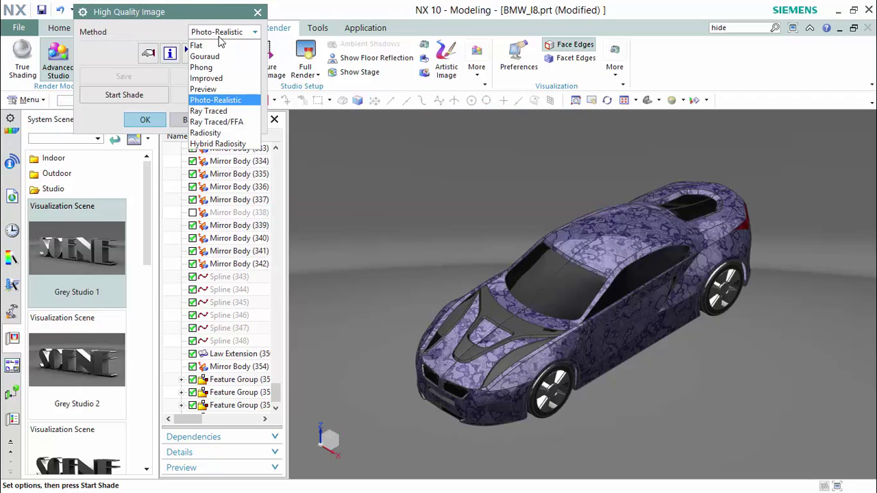